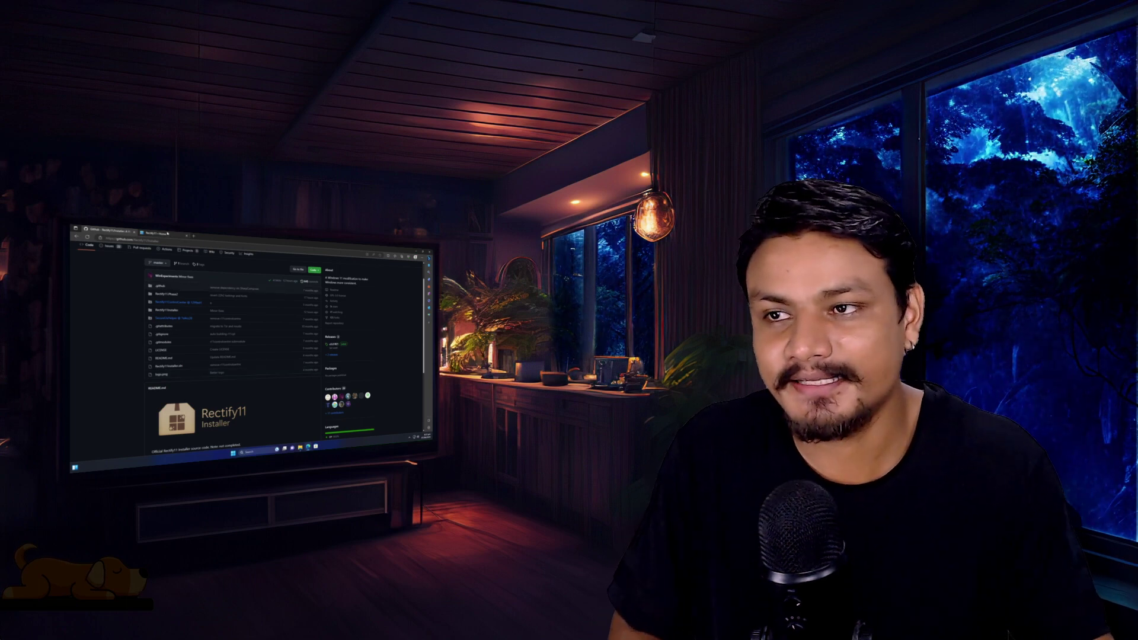
# Step: Look over the Rectify11 home page and the Rectify11 Installer repository page
pyautogui.hotkey('ctrl', 'Tab')
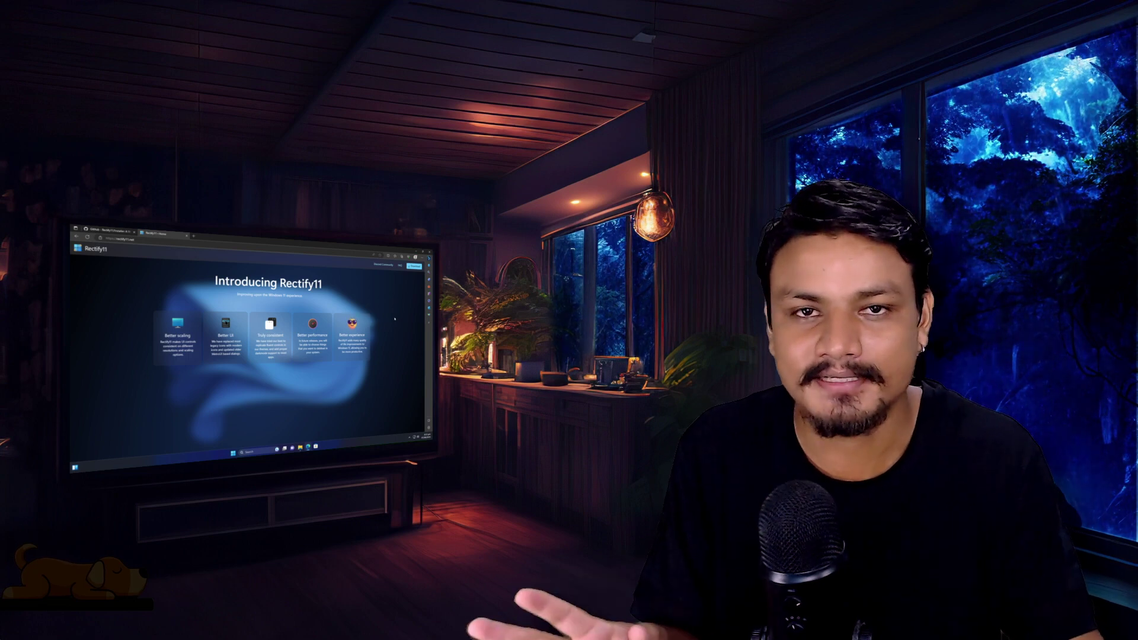
pyautogui.hotkey('ctrl', 'Tab')
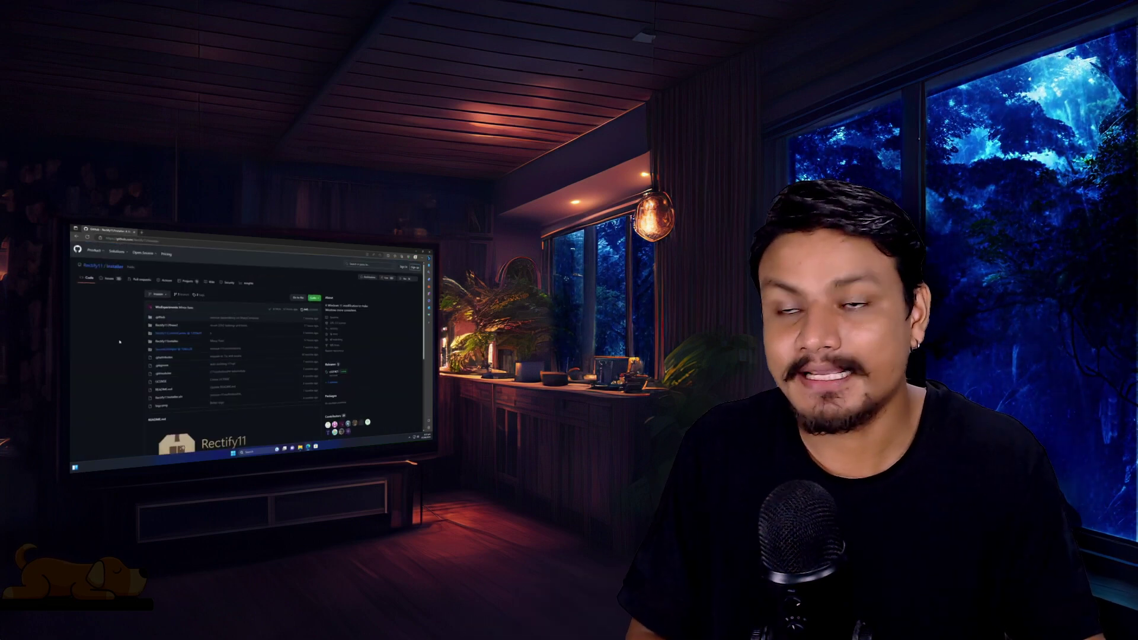
pyautogui.scroll(-5, 289, 356)
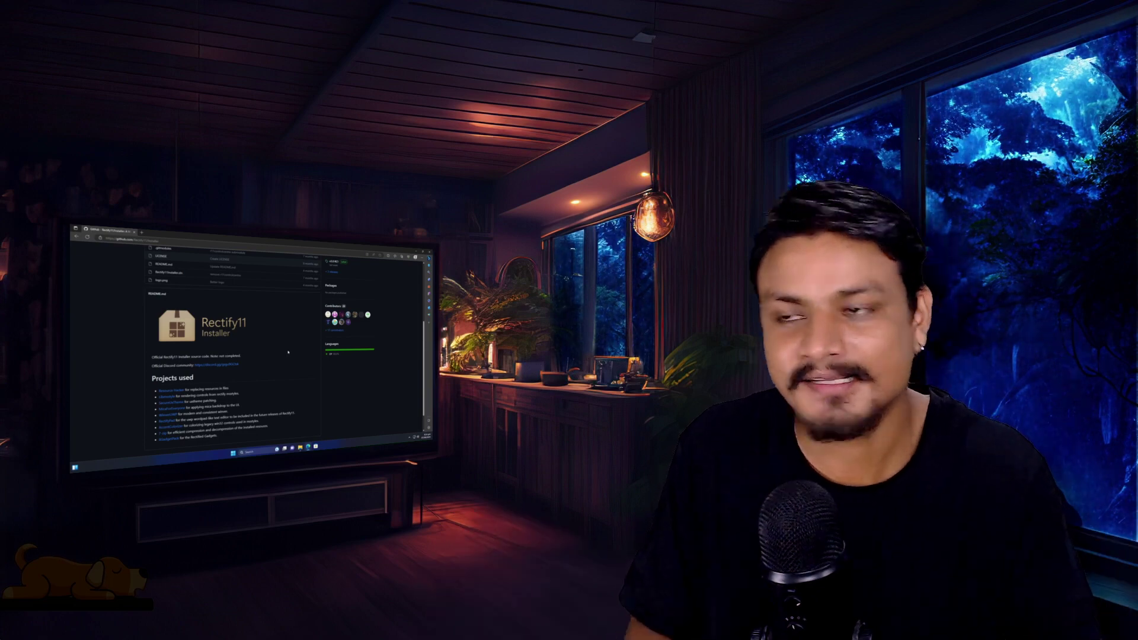
pyautogui.scroll(5, 290, 356)
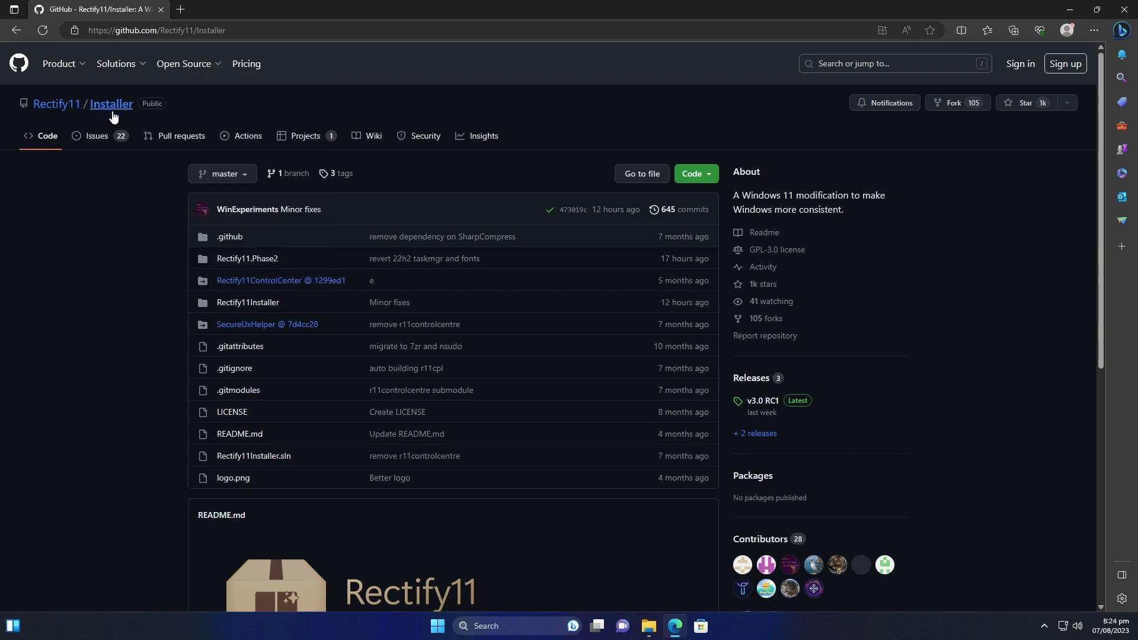
pyautogui.scroll(-3, 782, 263)
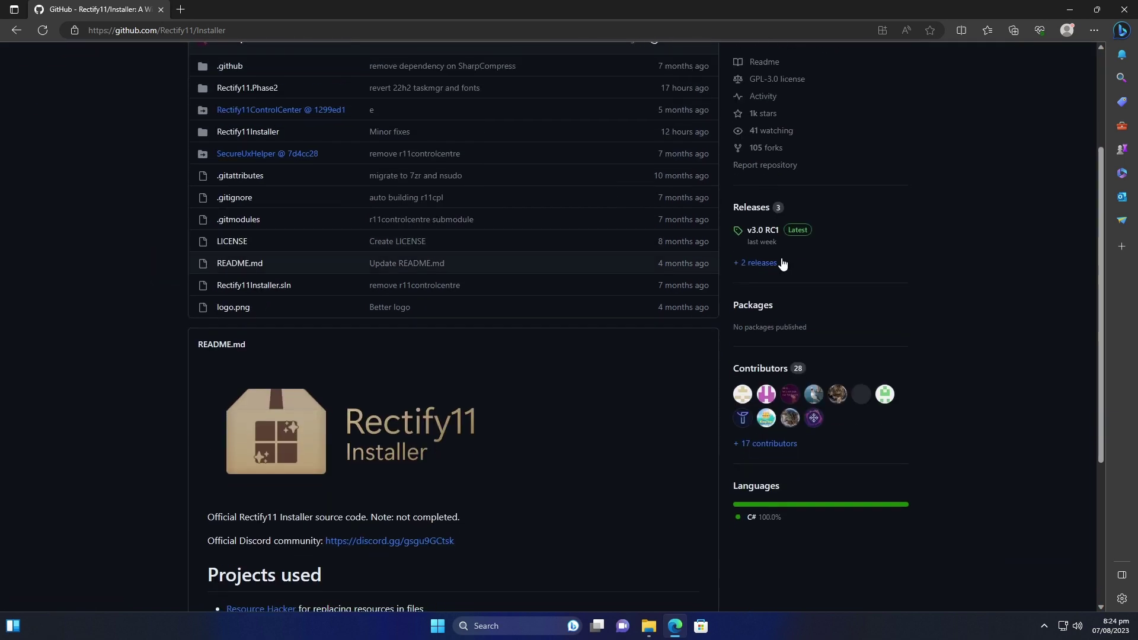
# Step: Download Rectify11Installer.exe (174 MB) from the v3.0 RC1 release assets
pyautogui.click(754, 230)
pyautogui.scroll(-2, 389, 308)
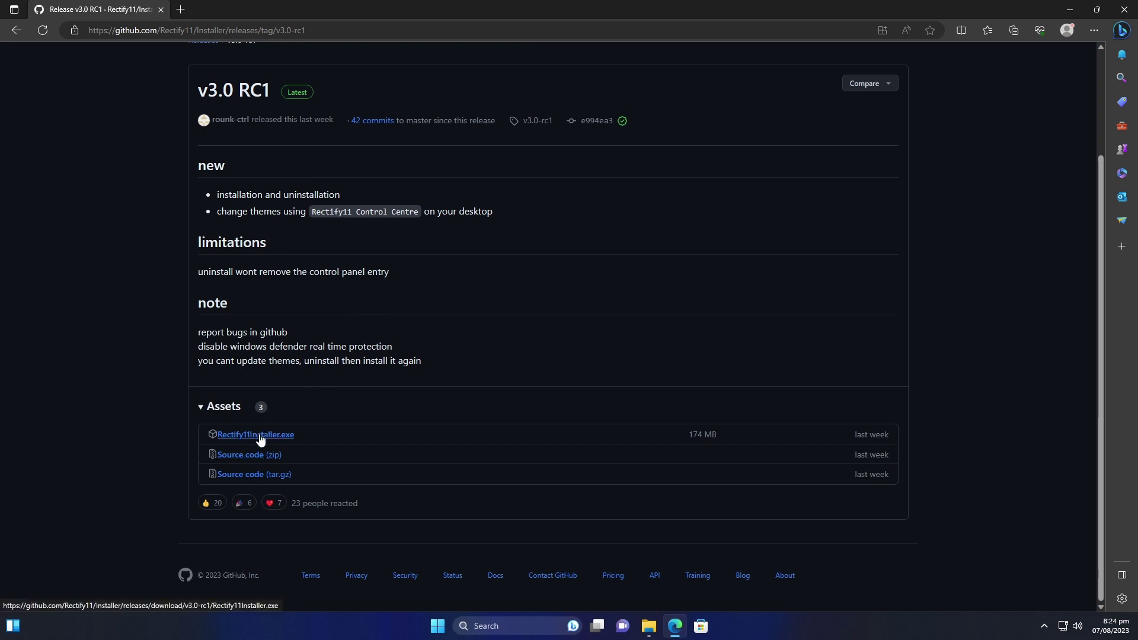
pyautogui.click(259, 437)
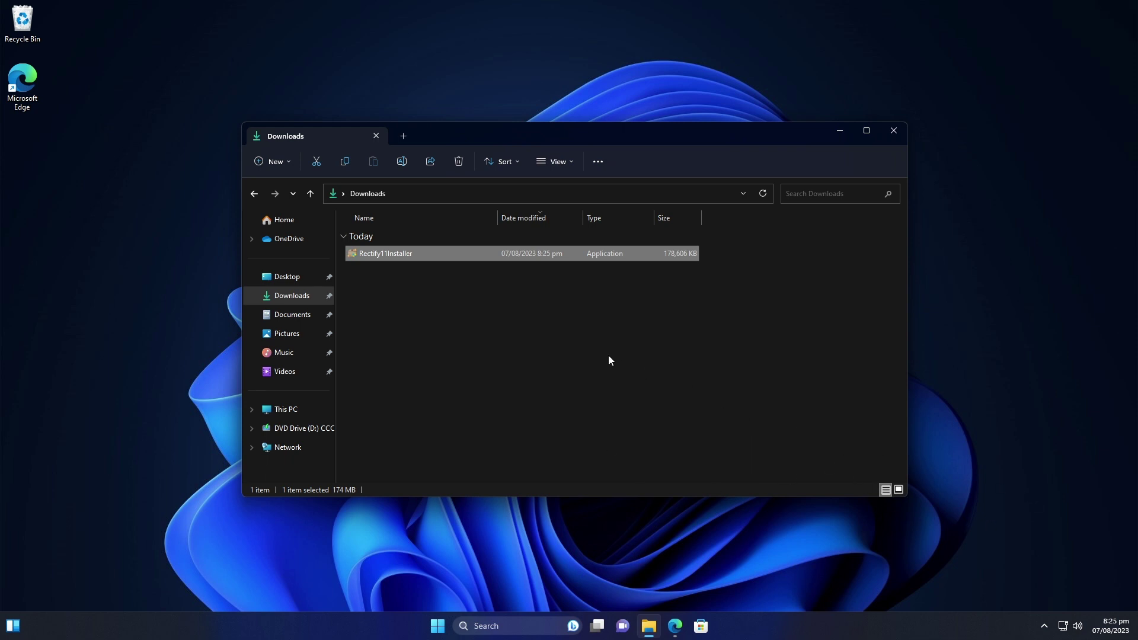
# Step: Run Rectify11Installer from the Downloads folder as administrator
pyautogui.rightClick(386, 248)
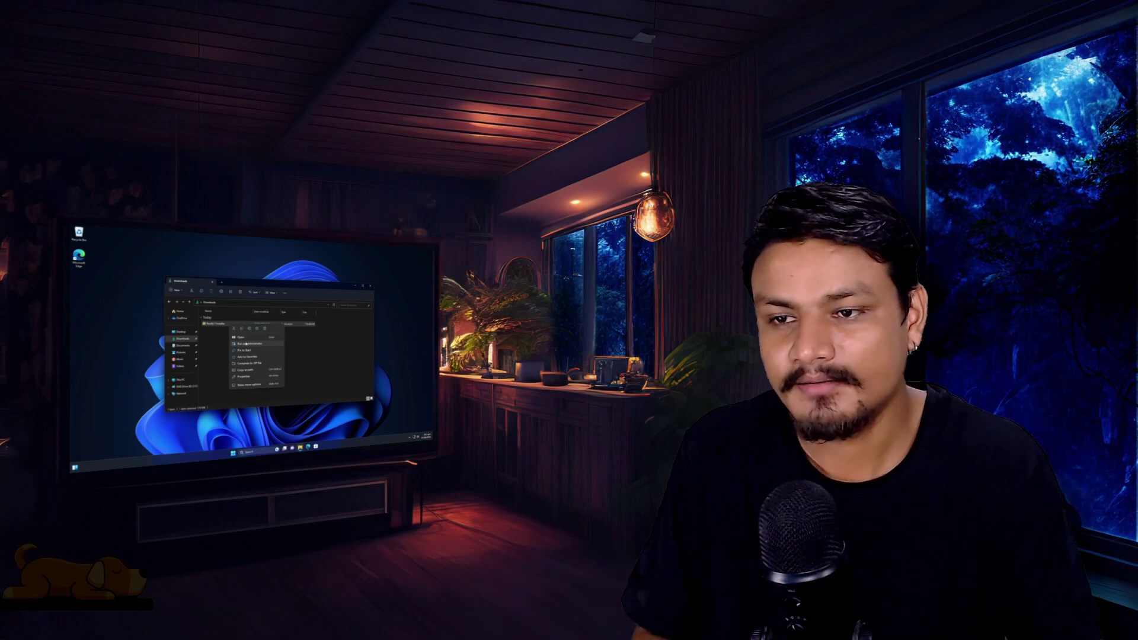
pyautogui.click(247, 344)
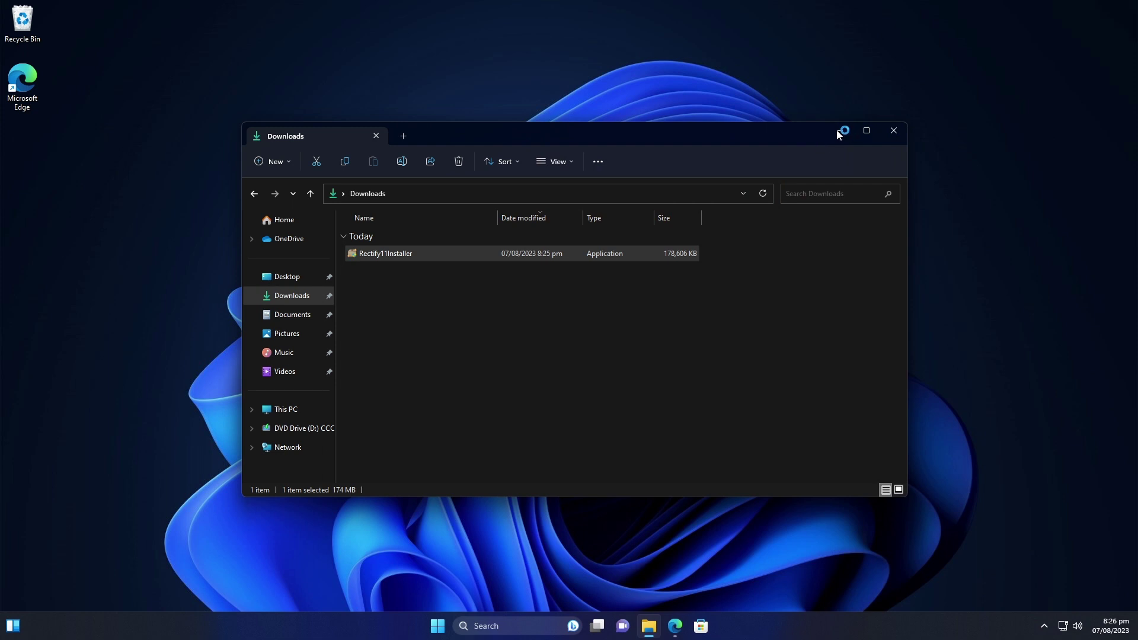
# Step: Attempt the Rectify11 install and dismiss the pending-updates compatibility error
pyautogui.click(838, 131)
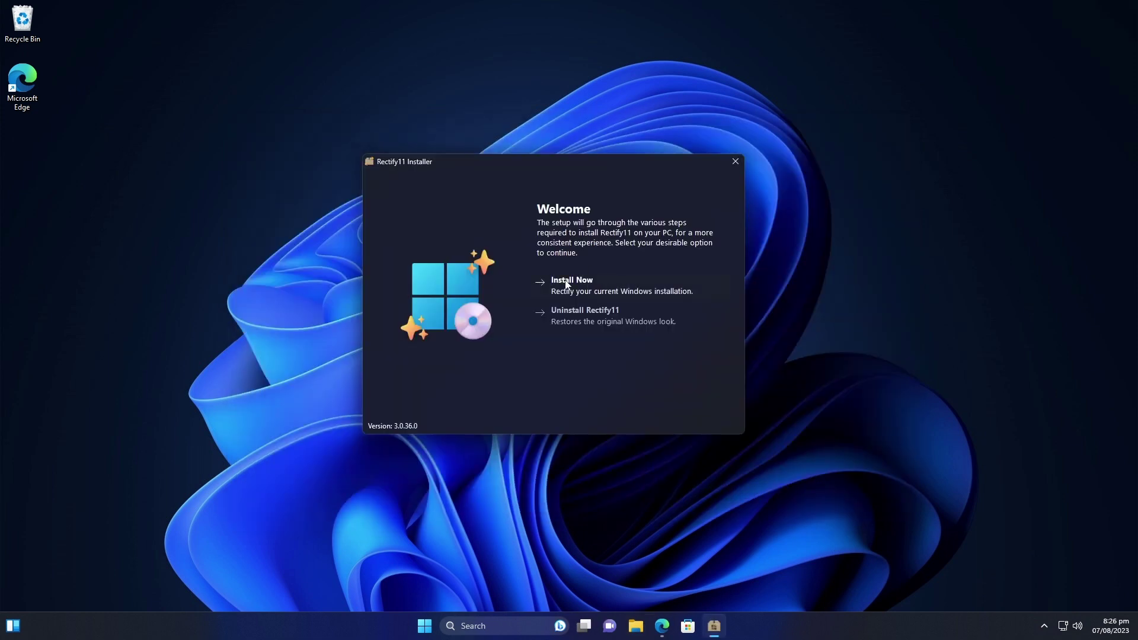
pyautogui.click(581, 286)
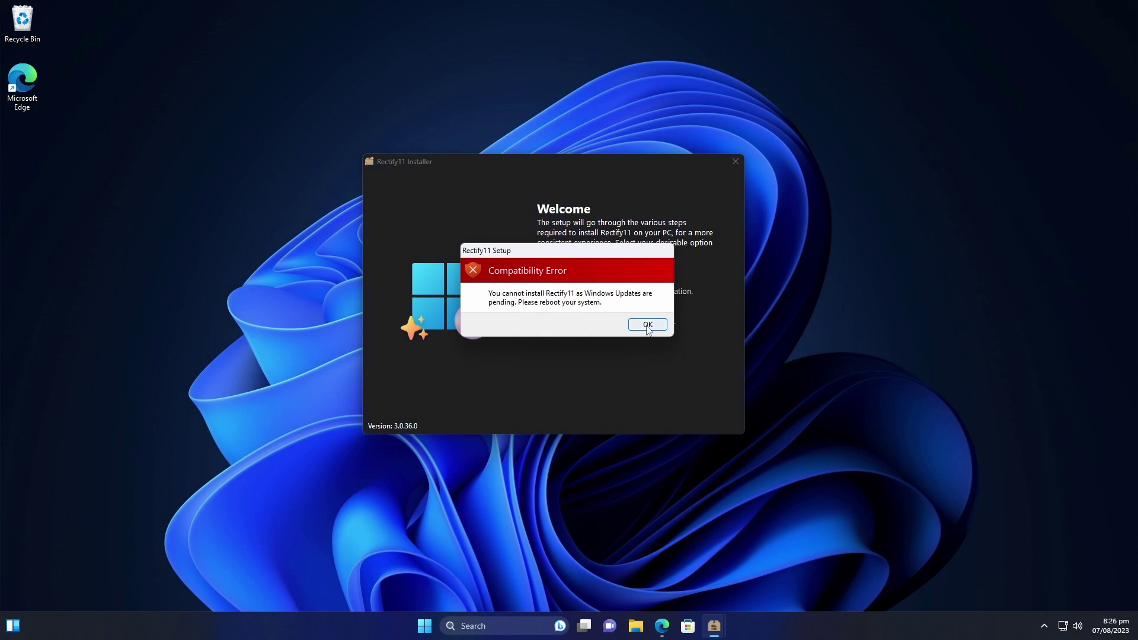
pyautogui.click(648, 325)
# Step: Close the installer and install all available Windows updates
pyautogui.click(735, 161)
pyautogui.click(605, 315)
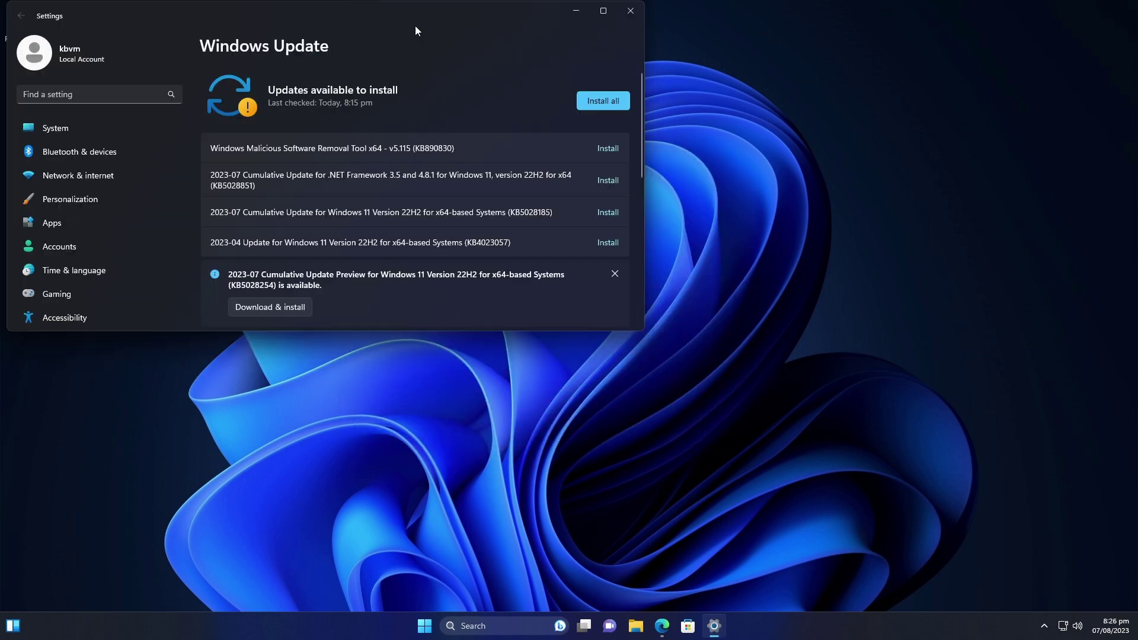
pyautogui.moveTo(416, 27); pyautogui.dragTo(549, 58)
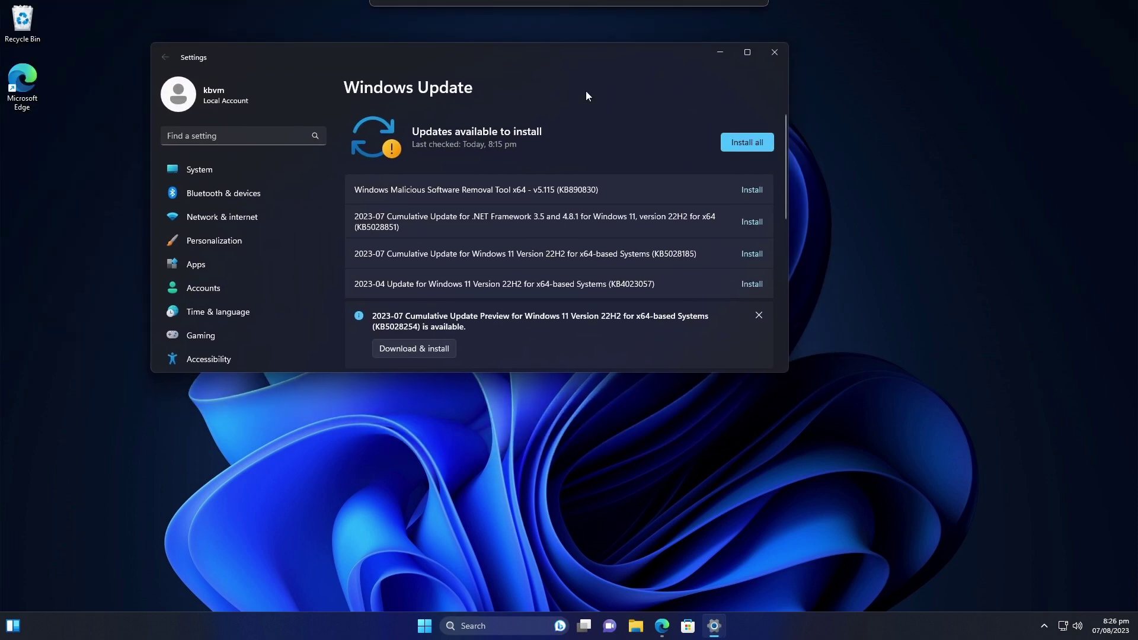
pyautogui.click(740, 142)
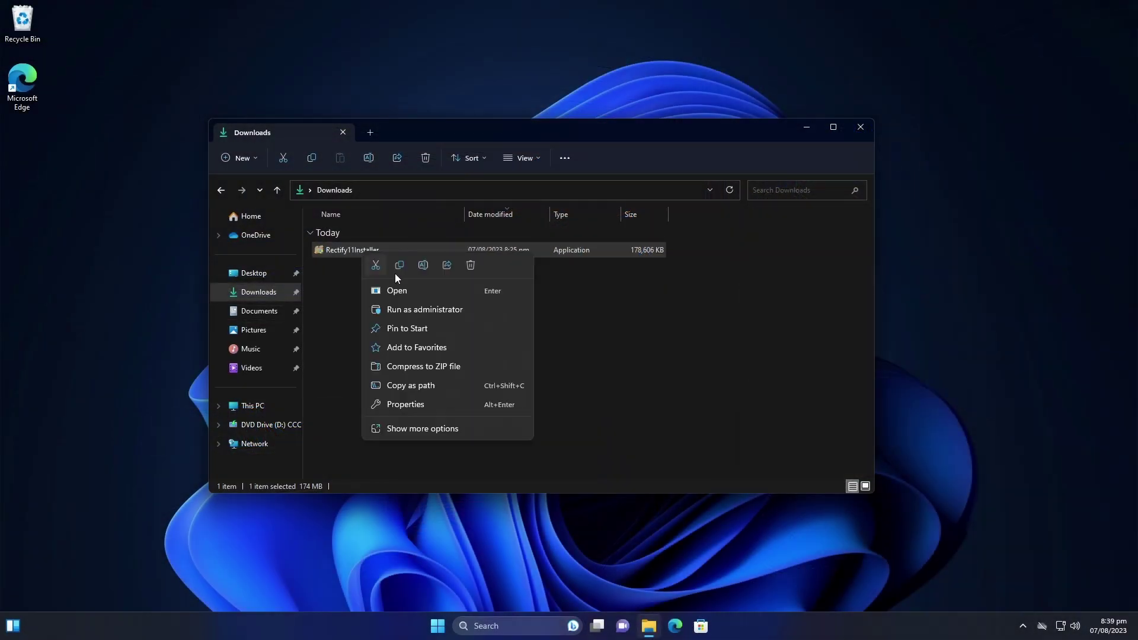
# Step: Relaunch the installer as administrator and pick the Dark with Mica theme
pyautogui.click(436, 311)
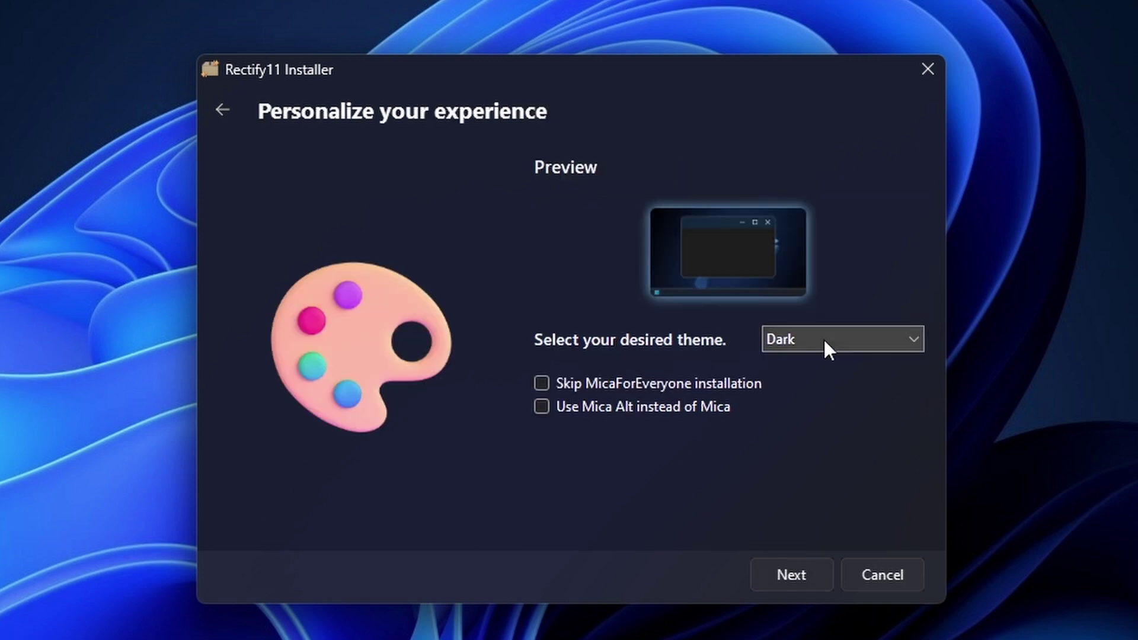
pyautogui.click(824, 340)
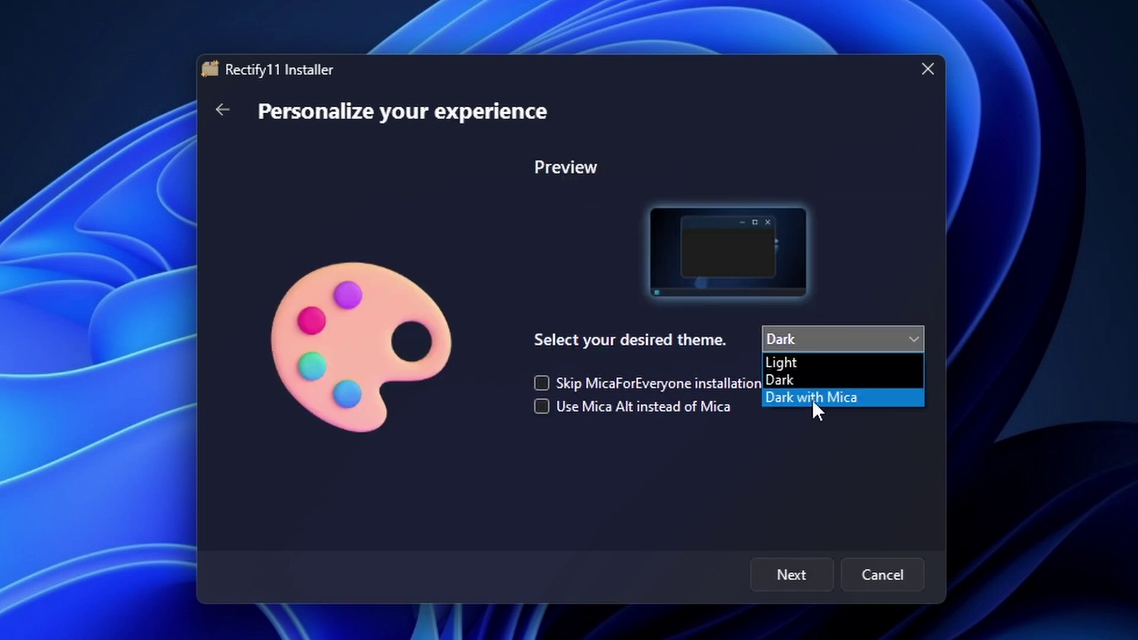
pyautogui.click(813, 398)
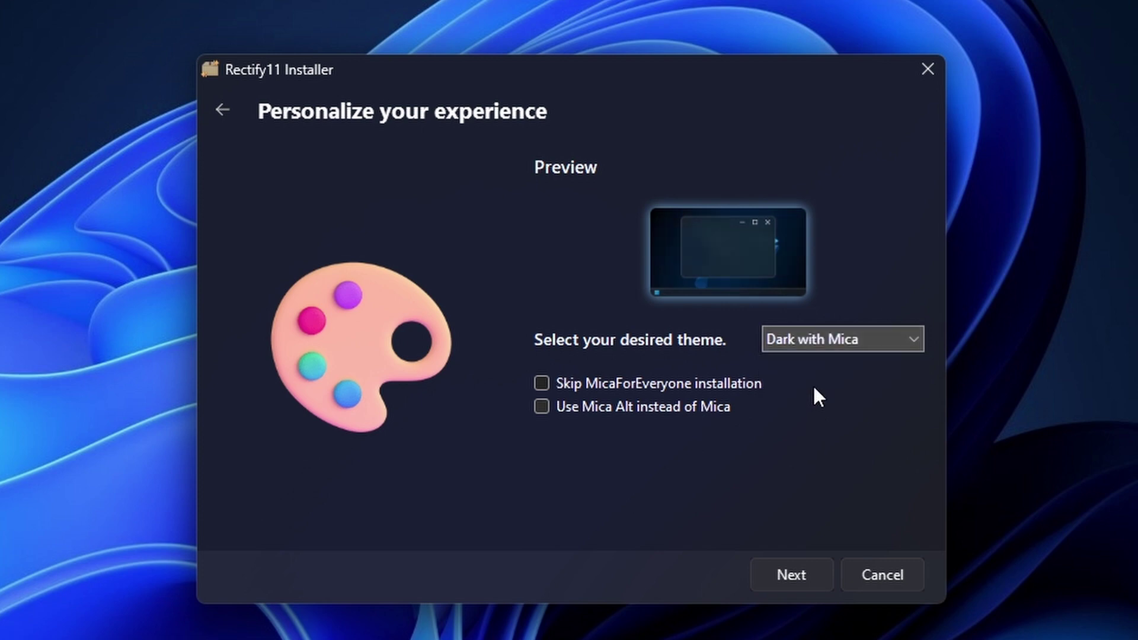
# Step: Preview each context menu style, keep Enhanced Fluent Menus (All Items in root), and install
pyautogui.click(803, 579)
pyautogui.click(616, 291)
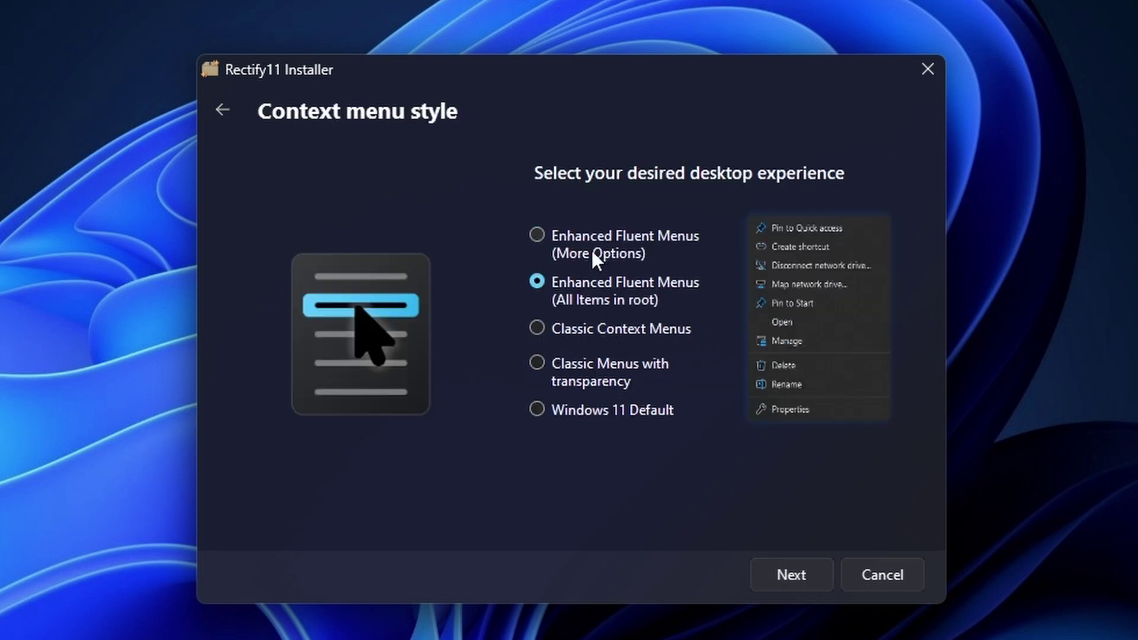
pyautogui.click(591, 255)
pyautogui.click(538, 294)
pyautogui.click(539, 329)
pyautogui.click(539, 363)
pyautogui.click(538, 409)
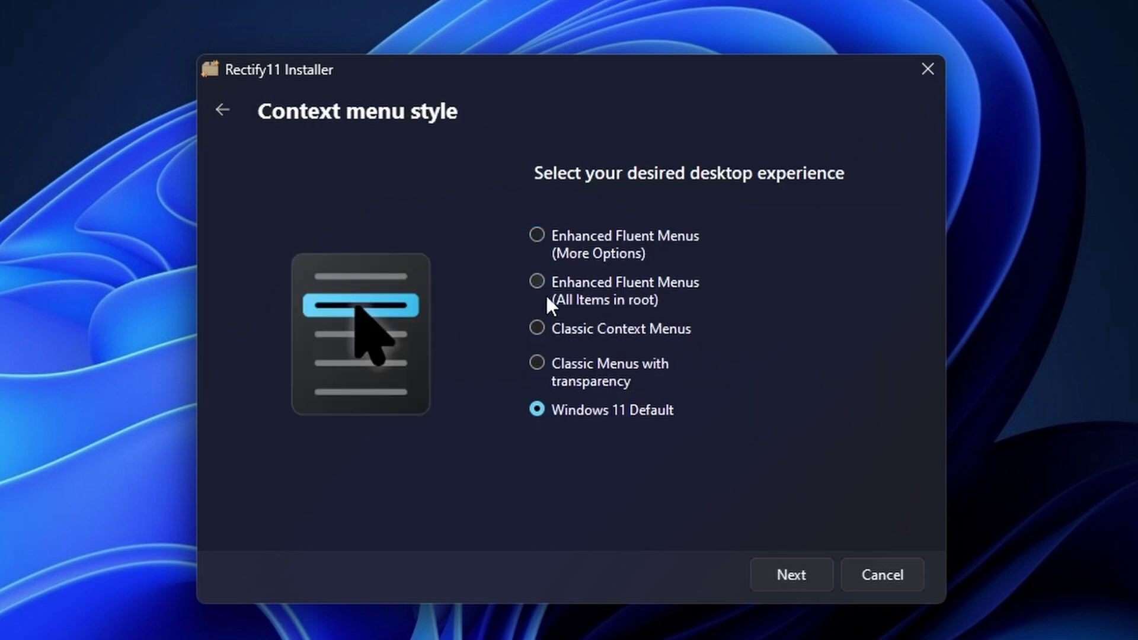
pyautogui.click(542, 292)
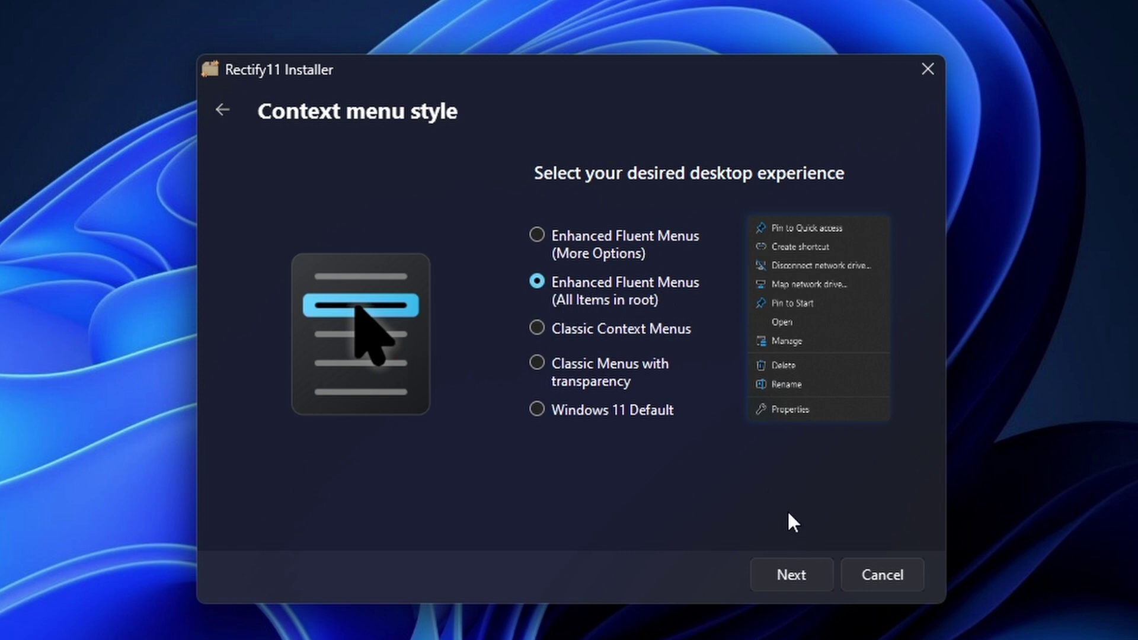
pyautogui.click(792, 574)
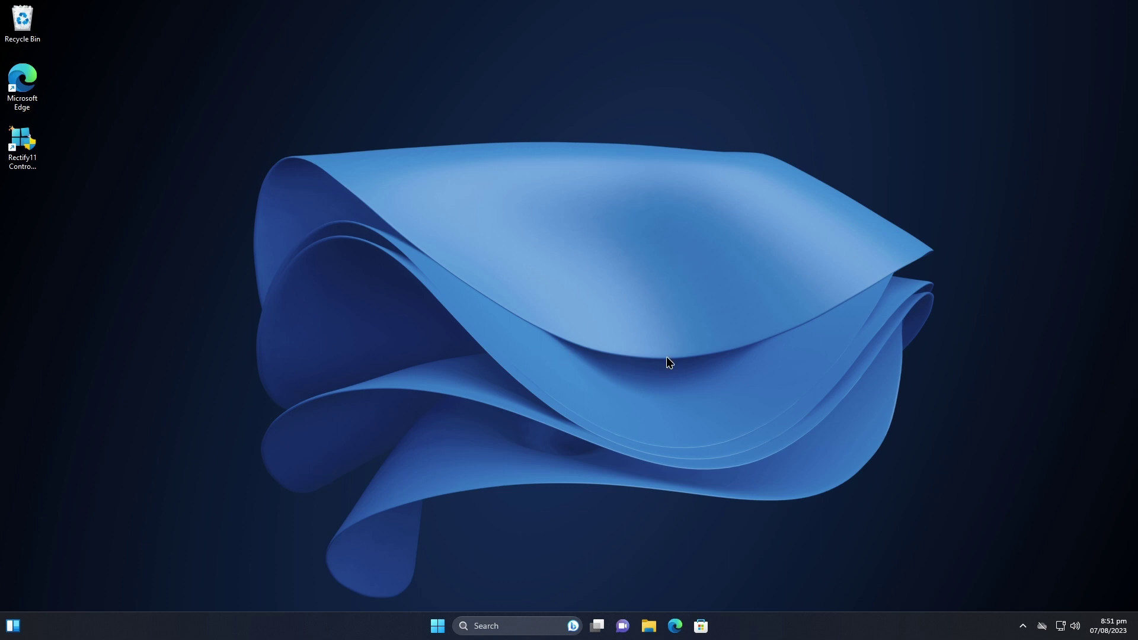
# Step: Open a File Explorer window with Win+E and move it to the right
pyautogui.click(23, 143)
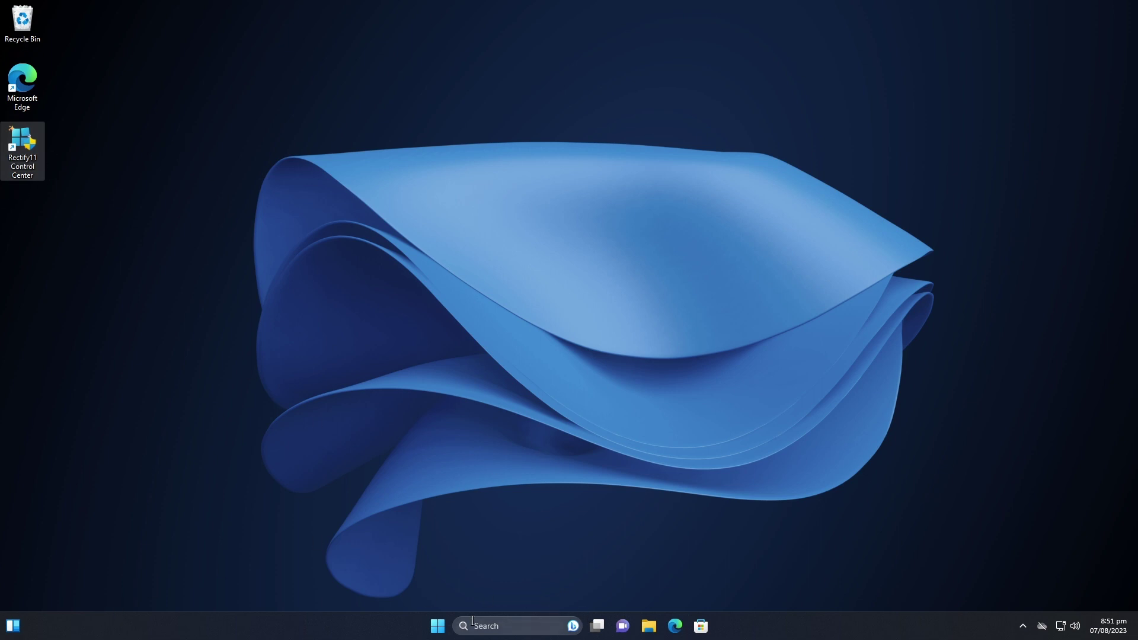
pyautogui.press('super')
pyautogui.press('super+e')
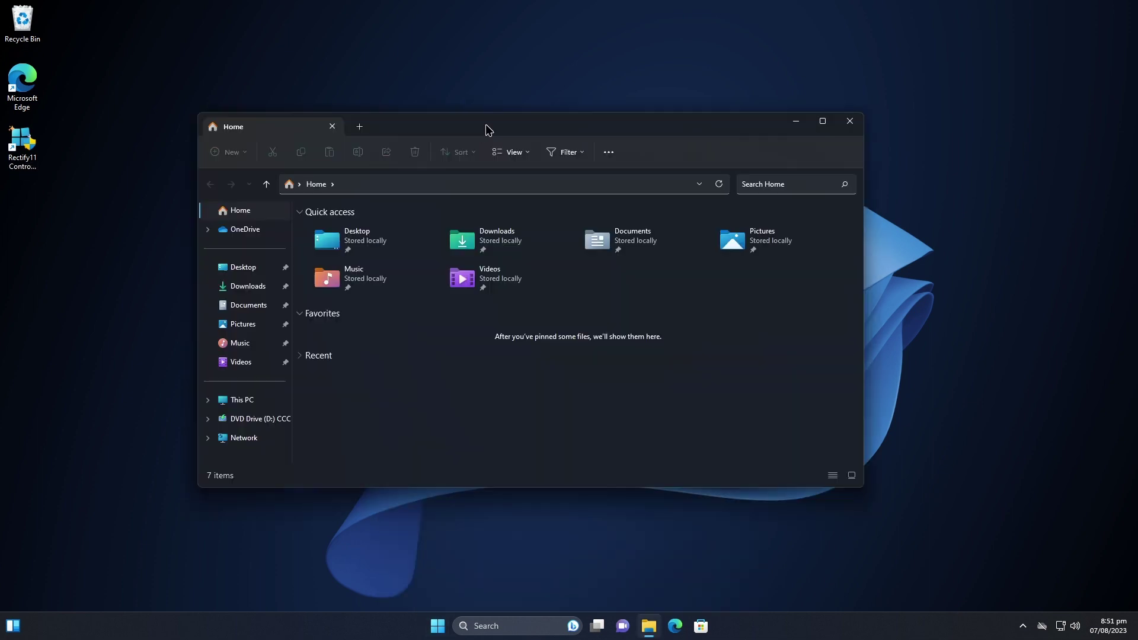
pyautogui.moveTo(486, 130); pyautogui.dragTo(508, 110)
# Step: Search taskbar for 'cont' and open the Control Panel
pyautogui.click(519, 626)
pyautogui.write('c')
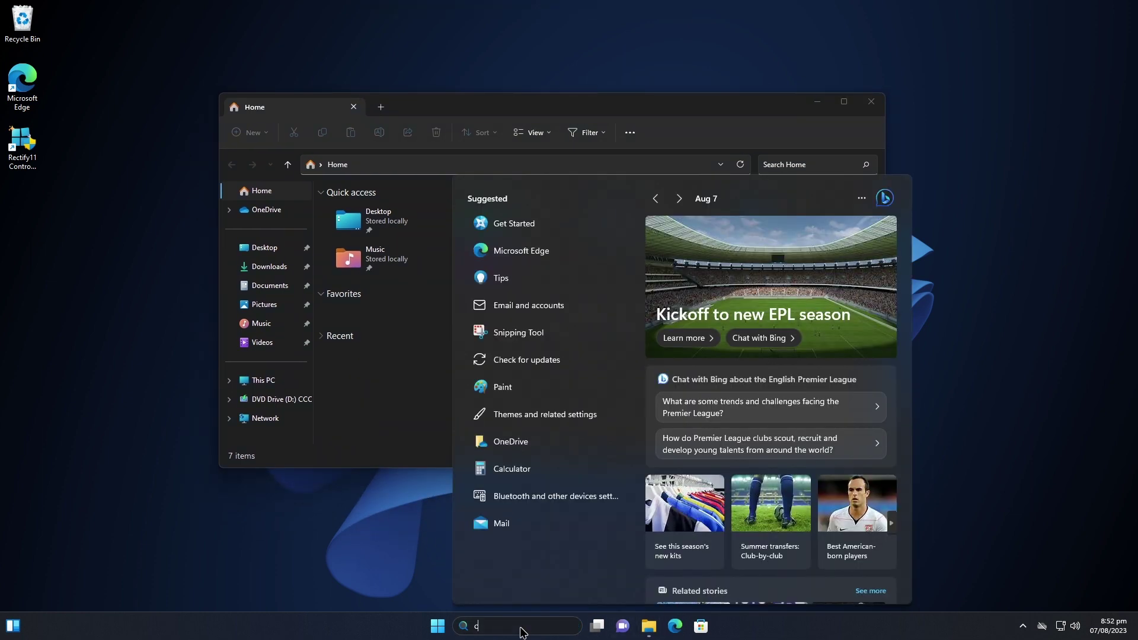
pyautogui.write('ont')
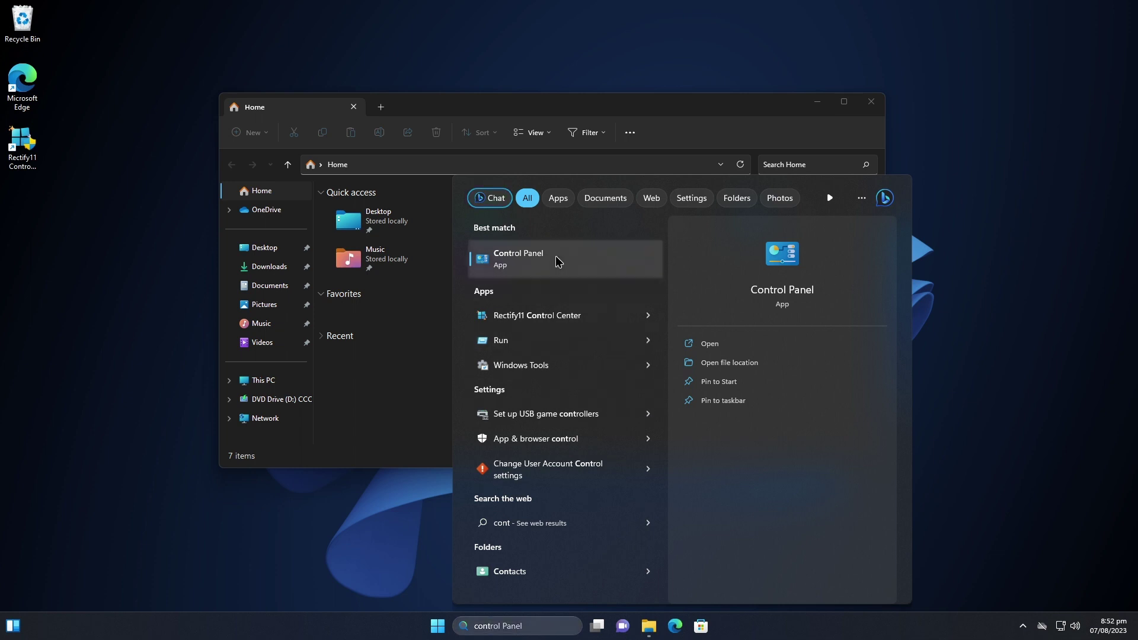
pyautogui.click(556, 255)
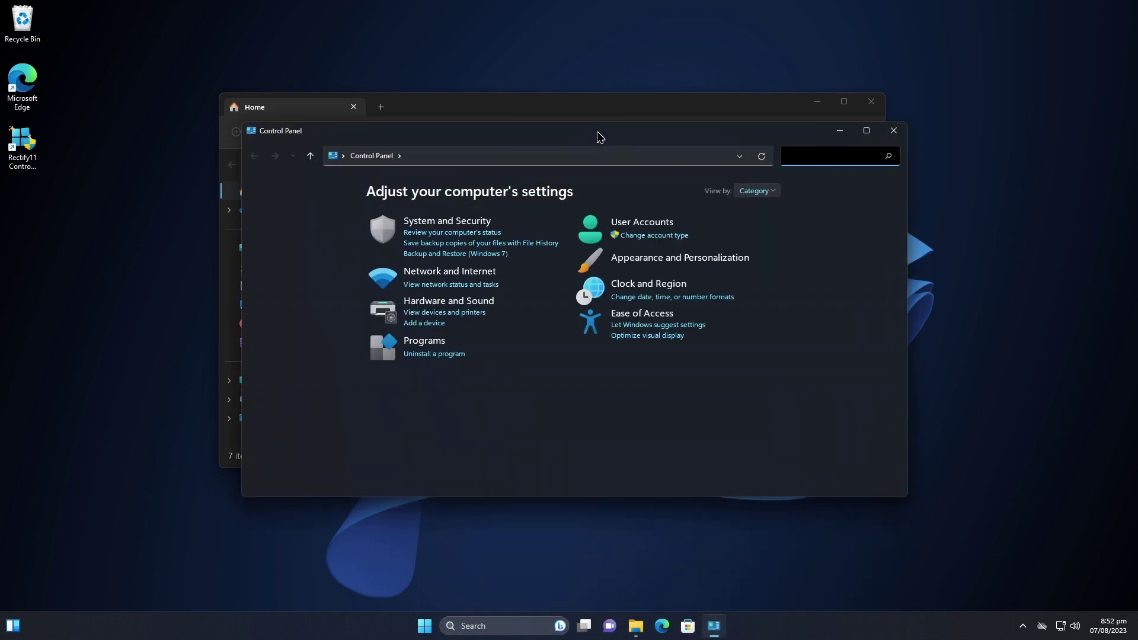
# Step: Open the Sound dialog through Hardware and Sound in Control Panel
pyautogui.moveTo(600, 137); pyautogui.dragTo(564, 125)
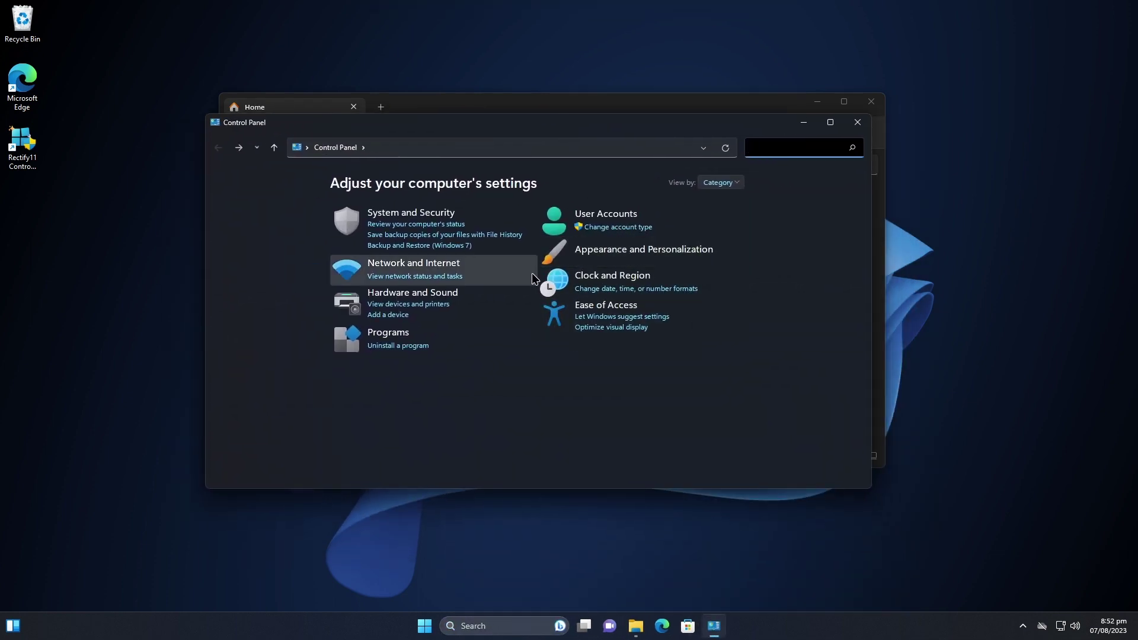
pyautogui.click(414, 299)
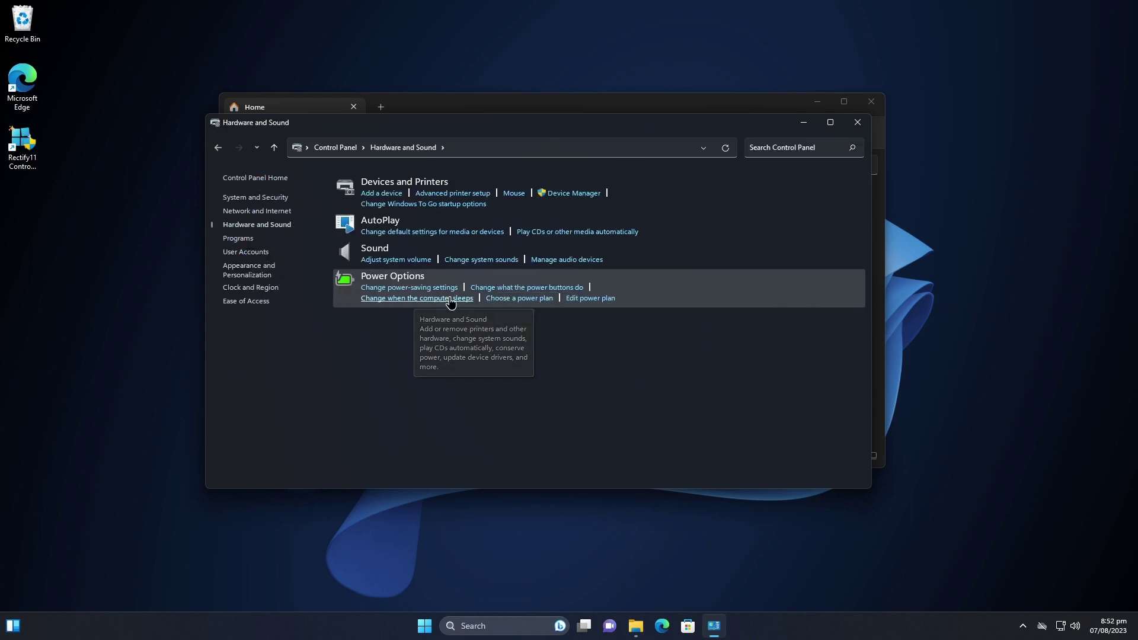
pyautogui.click(381, 251)
pyautogui.moveTo(249, 112); pyautogui.dragTo(521, 102)
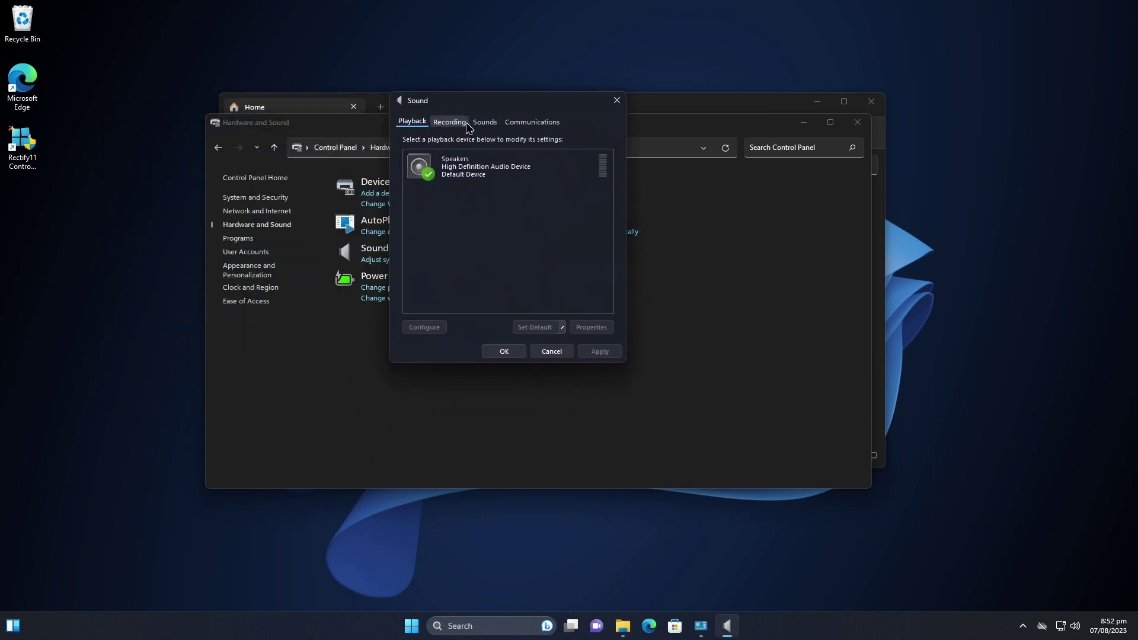
# Step: Browse the Recording and Communications tabs, then select Speakers under Playback
pyautogui.click(463, 122)
pyautogui.click(509, 123)
pyautogui.hotkey('ctrl', 'shift', 'Tab')
pyautogui.hotkey('ctrl', 'shift', 'Tab')
pyautogui.hotkey('ctrl', 'shift', 'Tab')
pyautogui.click(510, 169)
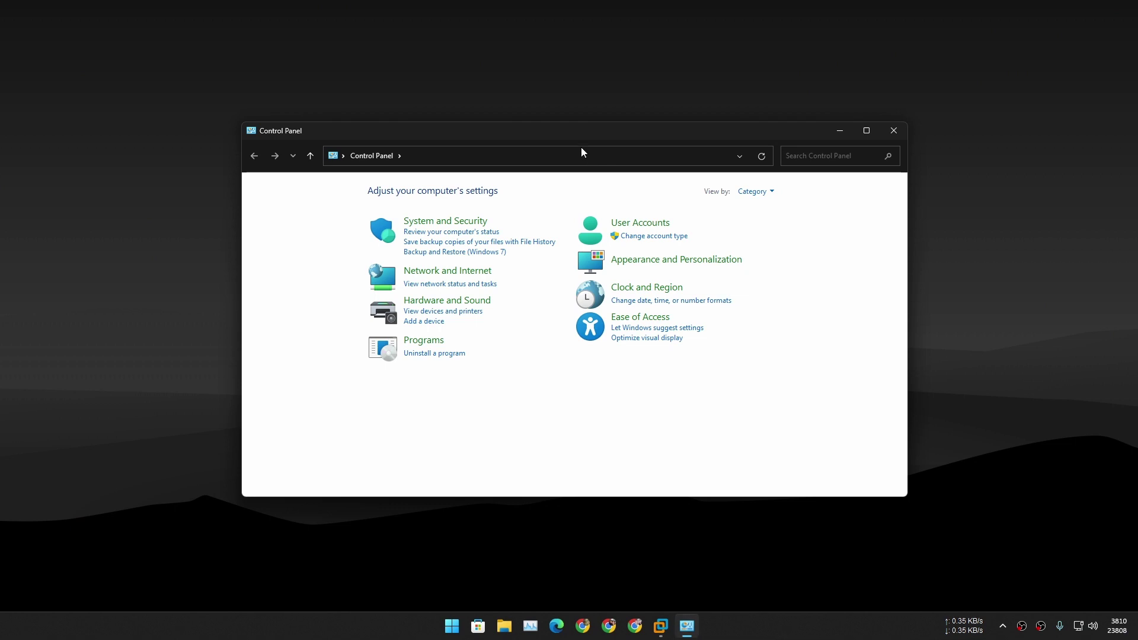
pyautogui.moveTo(581, 134); pyautogui.dragTo(552, 129)
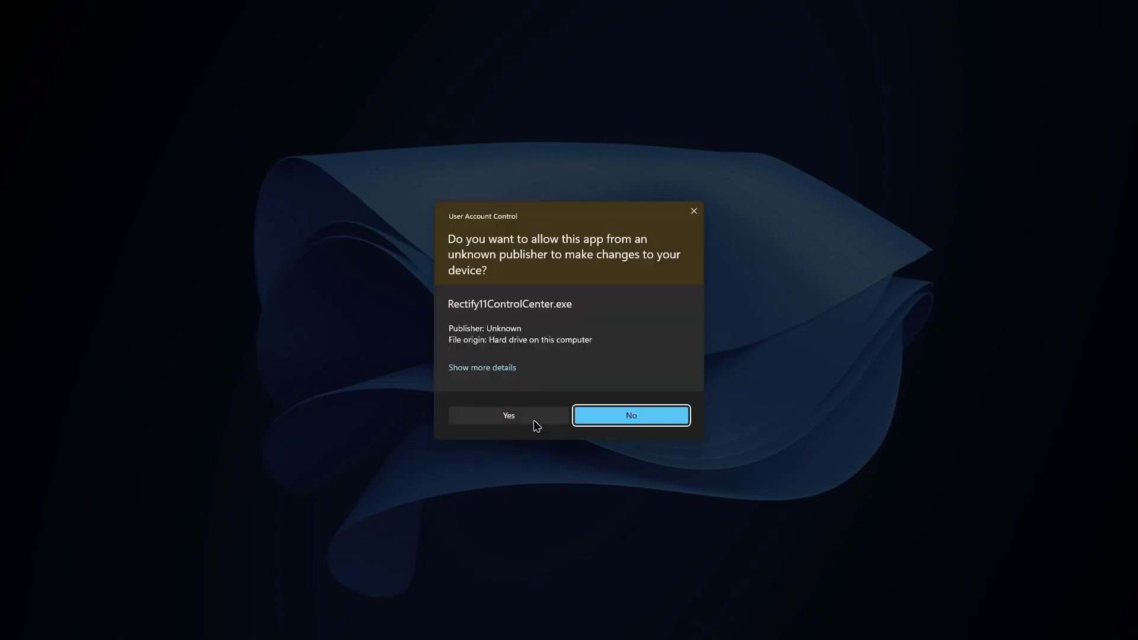
# Step: Approve the UAC prompt and apply Rectify11 Dark theme with Mica without MicaForEveryone
pyautogui.click(534, 420)
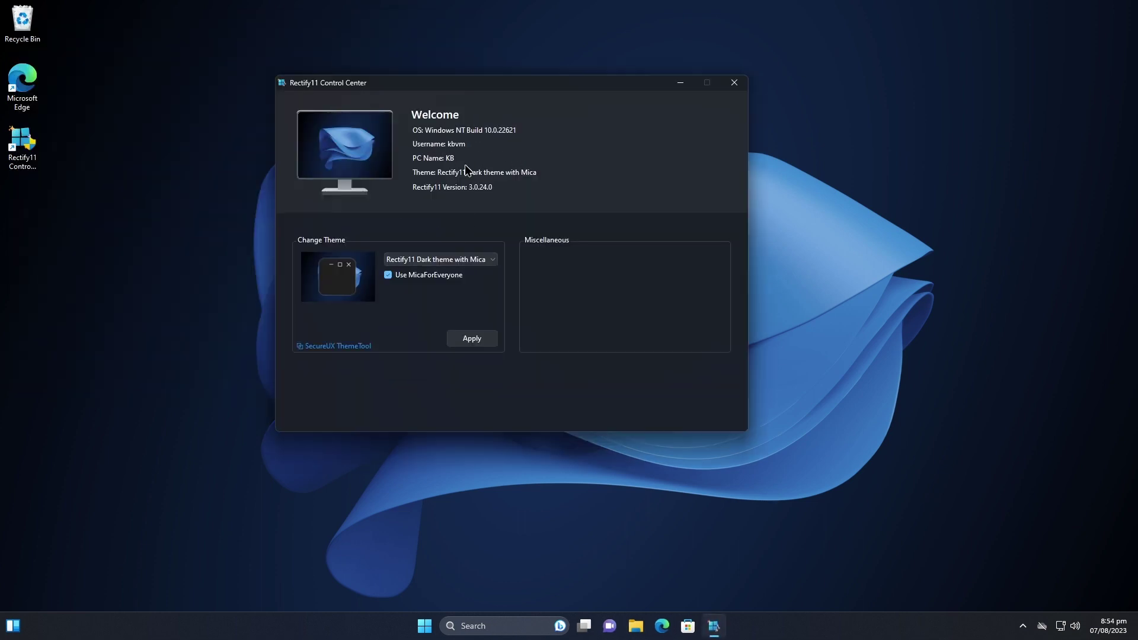
pyautogui.click(435, 263)
pyautogui.click(435, 263)
pyautogui.click(647, 627)
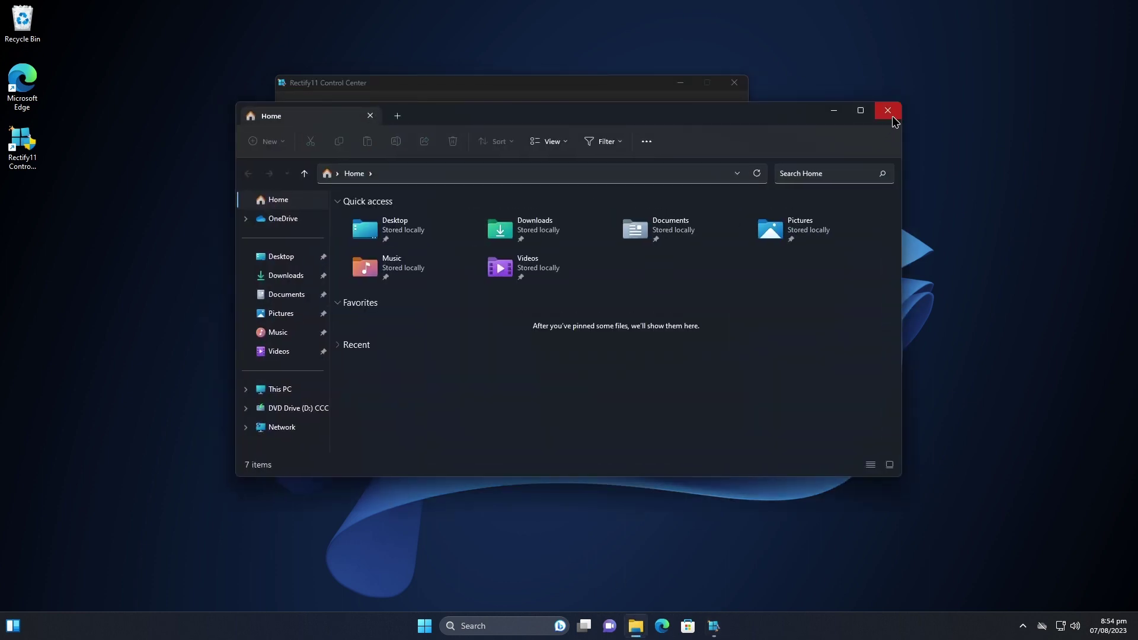
pyautogui.click(888, 112)
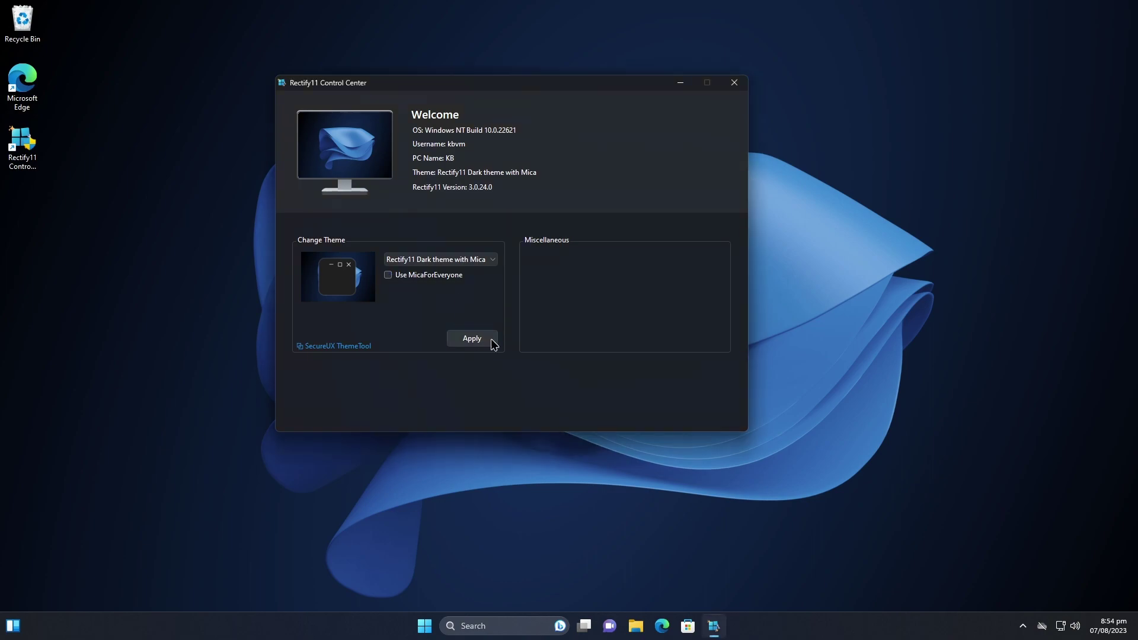
pyautogui.click(473, 339)
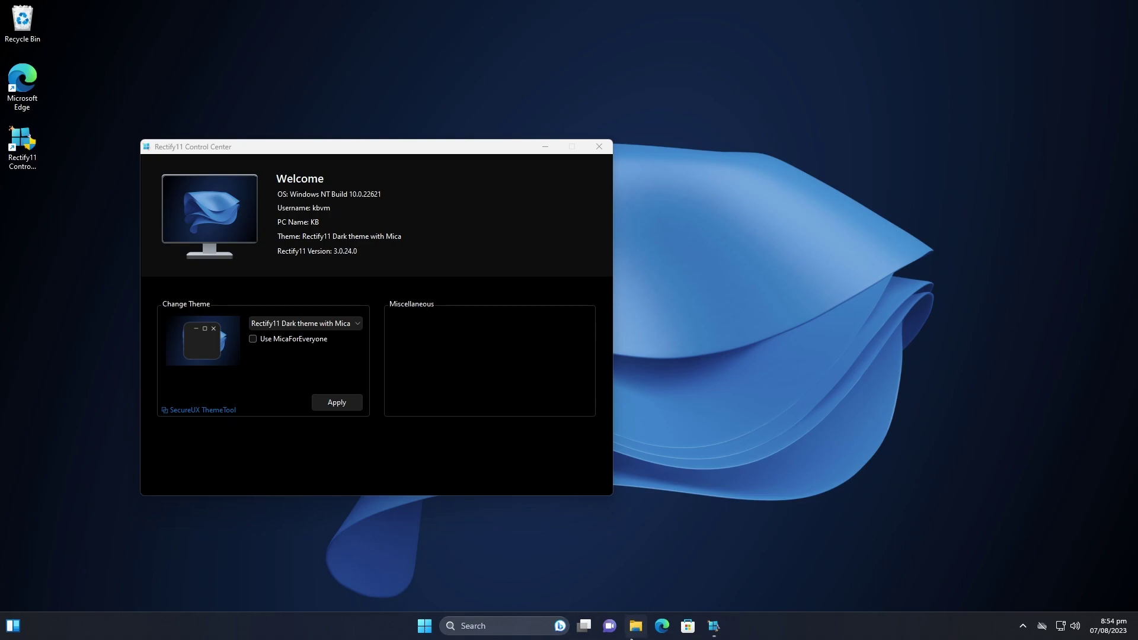
# Step: Open File Explorer to check the new look, then minimize it
pyautogui.click(633, 633)
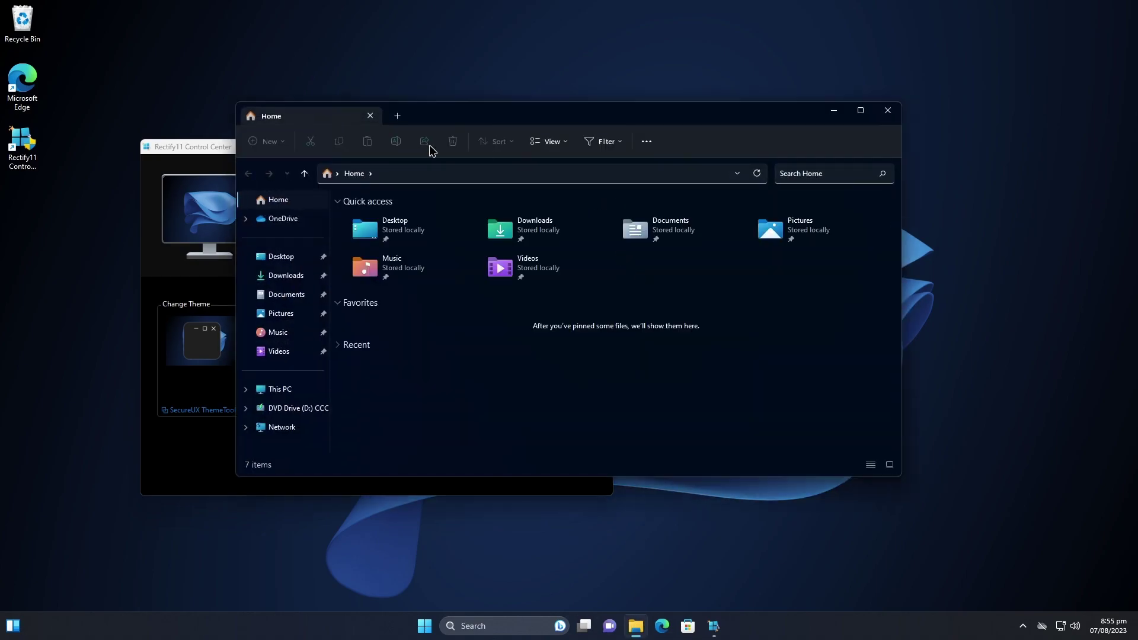
pyautogui.moveTo(692, 121); pyautogui.dragTo(812, 107)
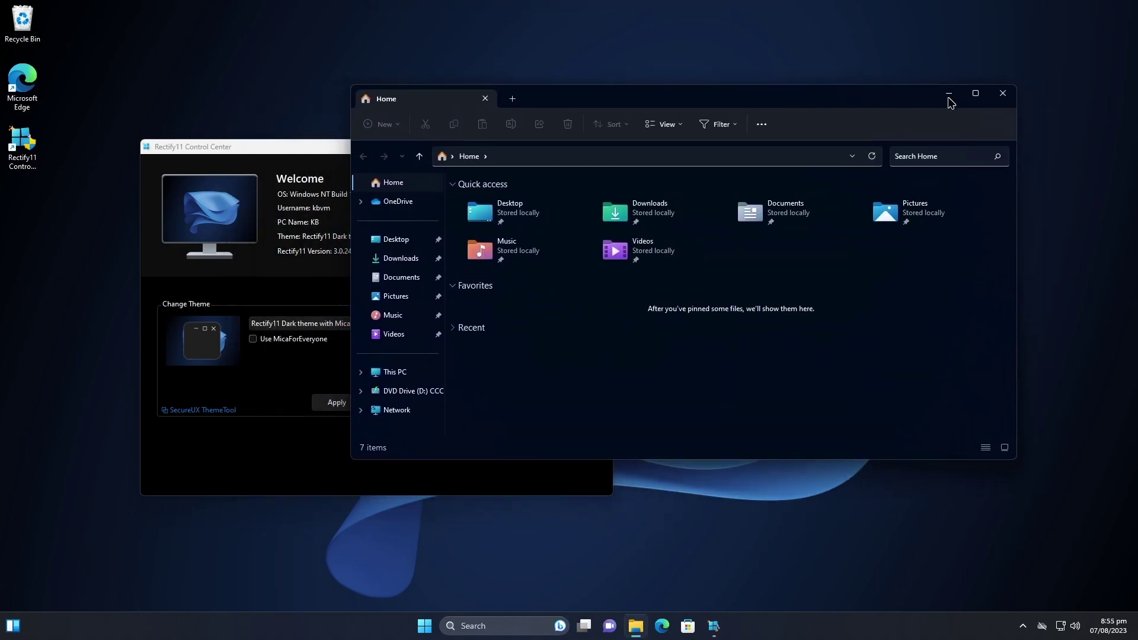
pyautogui.click(953, 100)
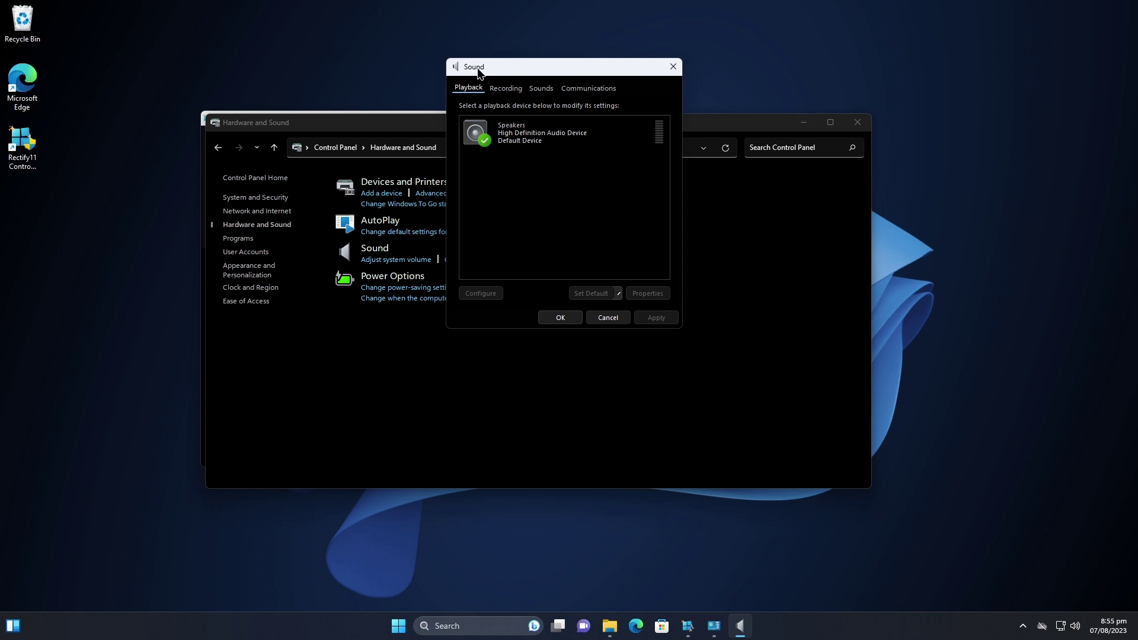
# Step: Close the Sound dialog, move Control Panel down, and enable Use MicaForEveryone in Control Center
pyautogui.moveTo(541, 70); pyautogui.dragTo(604, 63)
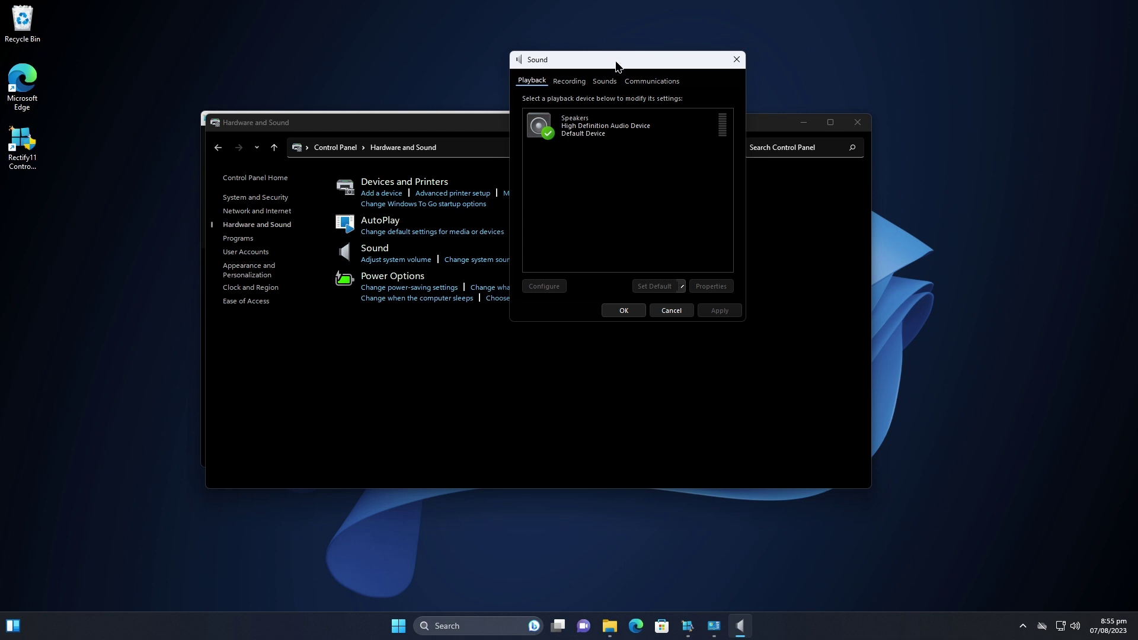
pyautogui.click(737, 60)
pyautogui.moveTo(532, 130); pyautogui.dragTo(519, 290)
pyautogui.click(482, 145)
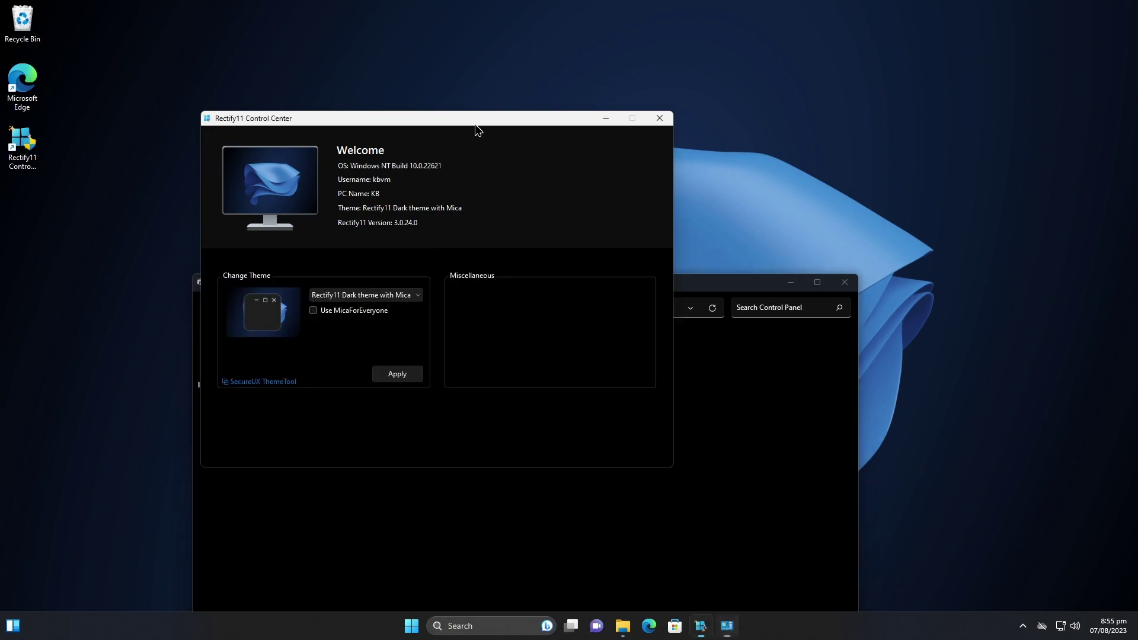
pyautogui.click(314, 310)
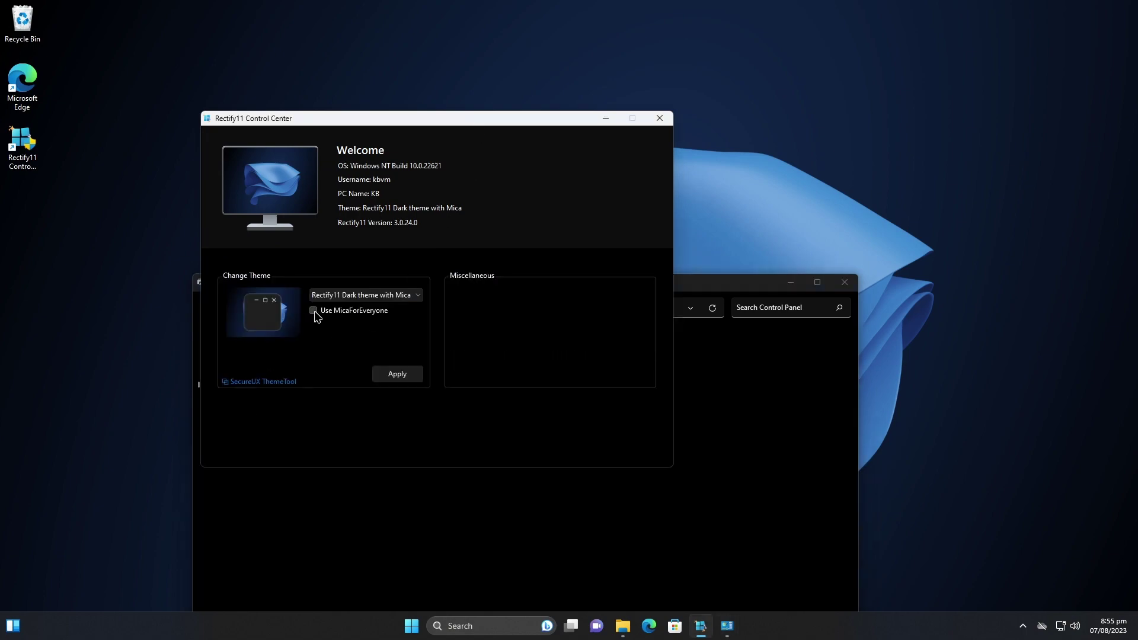
# Step: Apply the theme with MicaForEveryone on, then off, and choose Rectify11 Dark theme with Mica
pyautogui.click(397, 374)
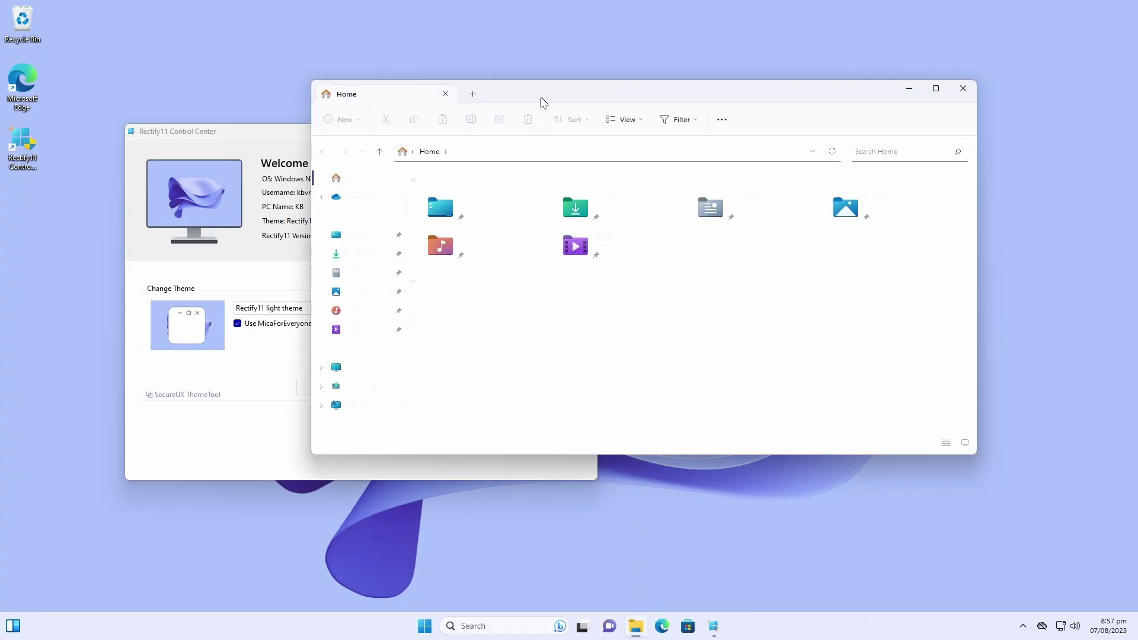
pyautogui.click(265, 142)
pyautogui.click(238, 324)
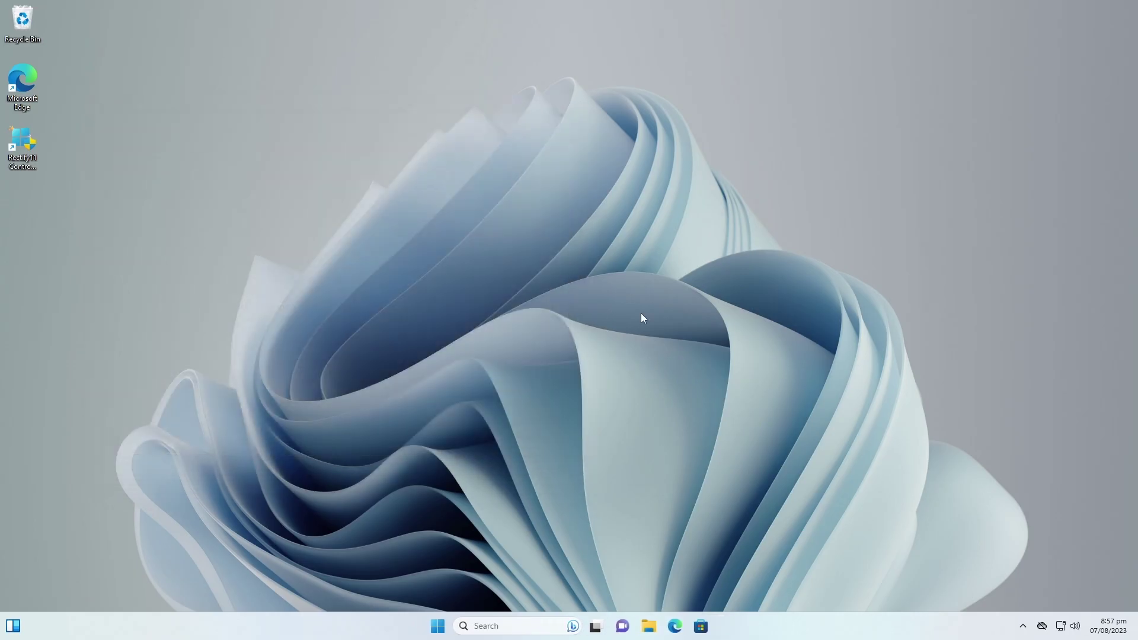
pyautogui.click(255, 277)
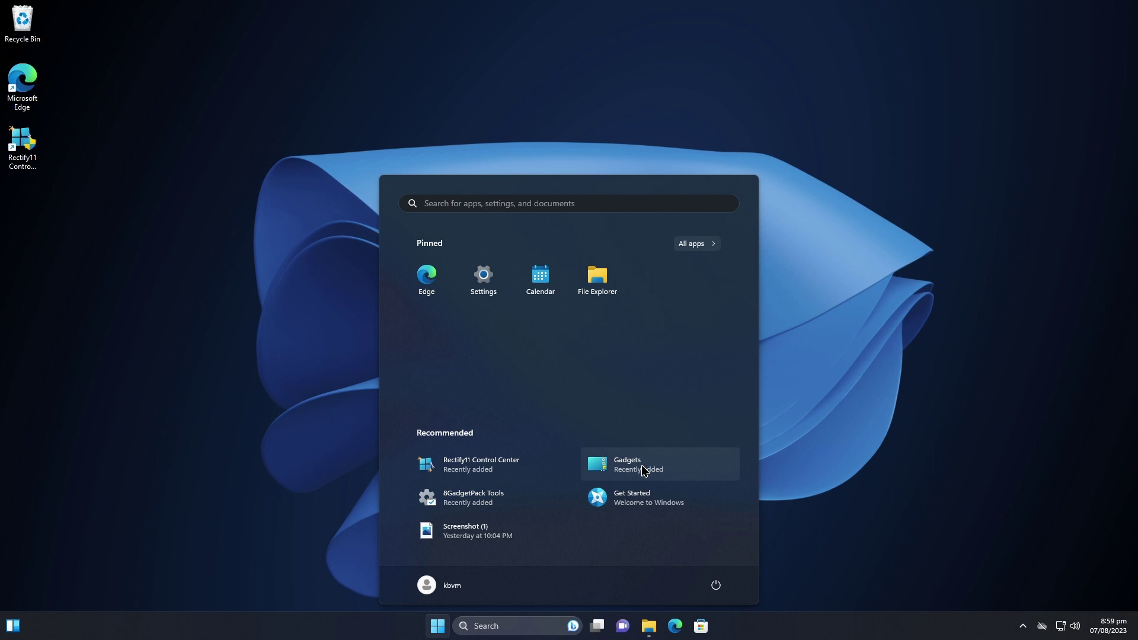
# Step: Launch the Gadgets gallery and drag the Sidebar gadget to the desktop twice, widening the sidebar
pyautogui.click(645, 470)
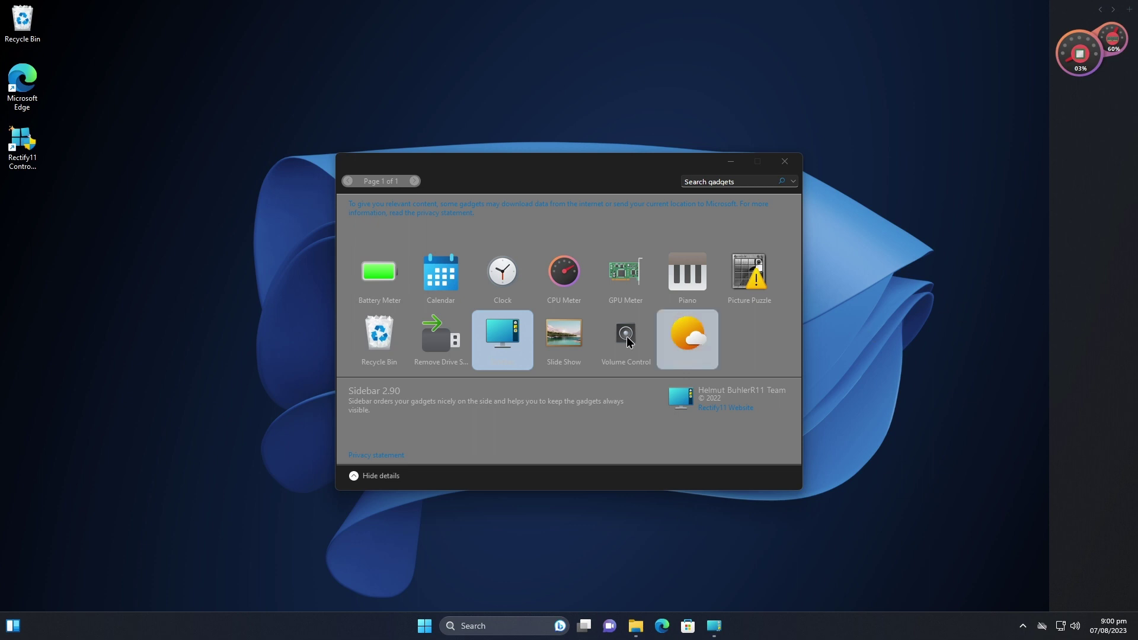
pyautogui.moveTo(502, 335); pyautogui.dragTo(1003, 340)
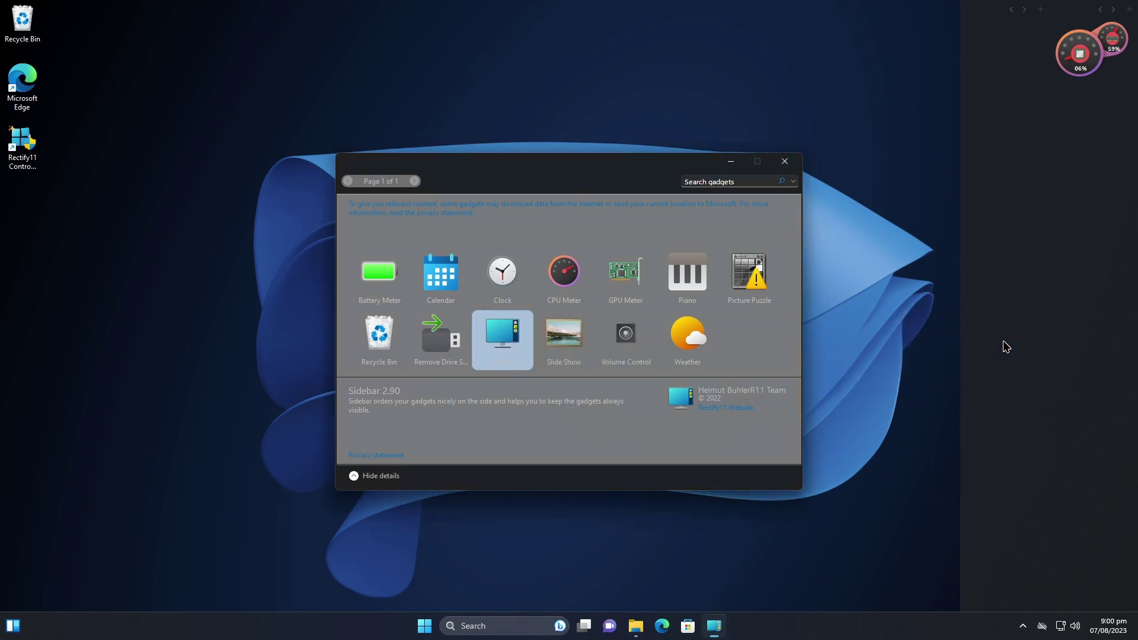
pyautogui.moveTo(503, 338); pyautogui.dragTo(890, 361)
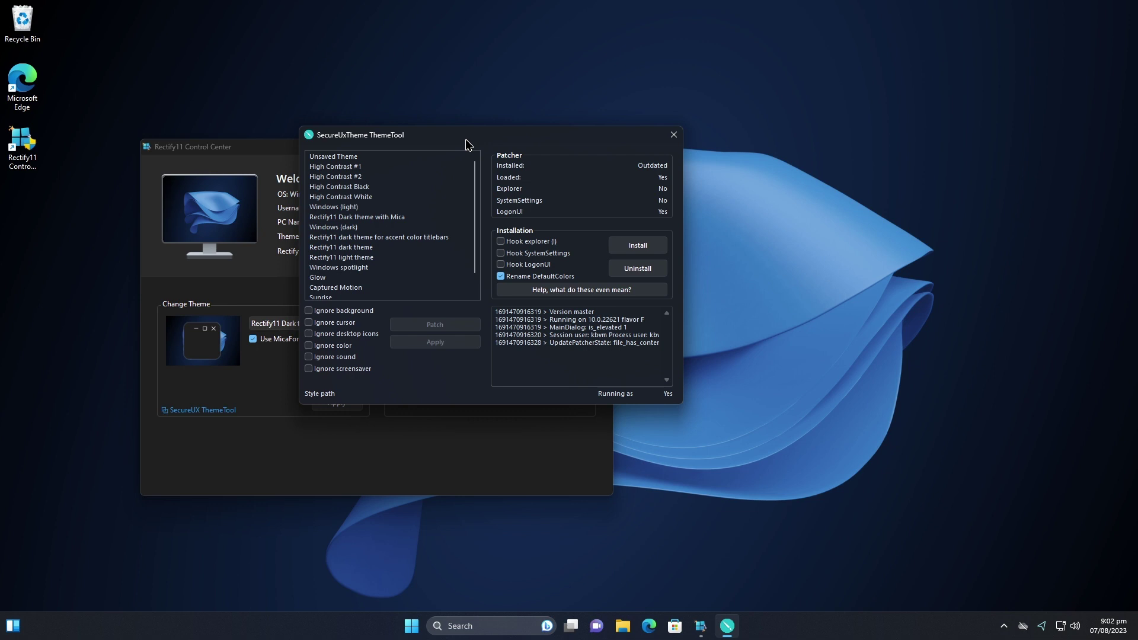
# Step: Close the current ThemeTool, then relaunch it from Control Center's SecureUX ThemeTool link past the warning
pyautogui.moveTo(469, 145)
pyautogui.mouseDown()
pyautogui.moveTo(498, 178)
pyautogui.moveTo(469, 142)
pyautogui.mouseUp()
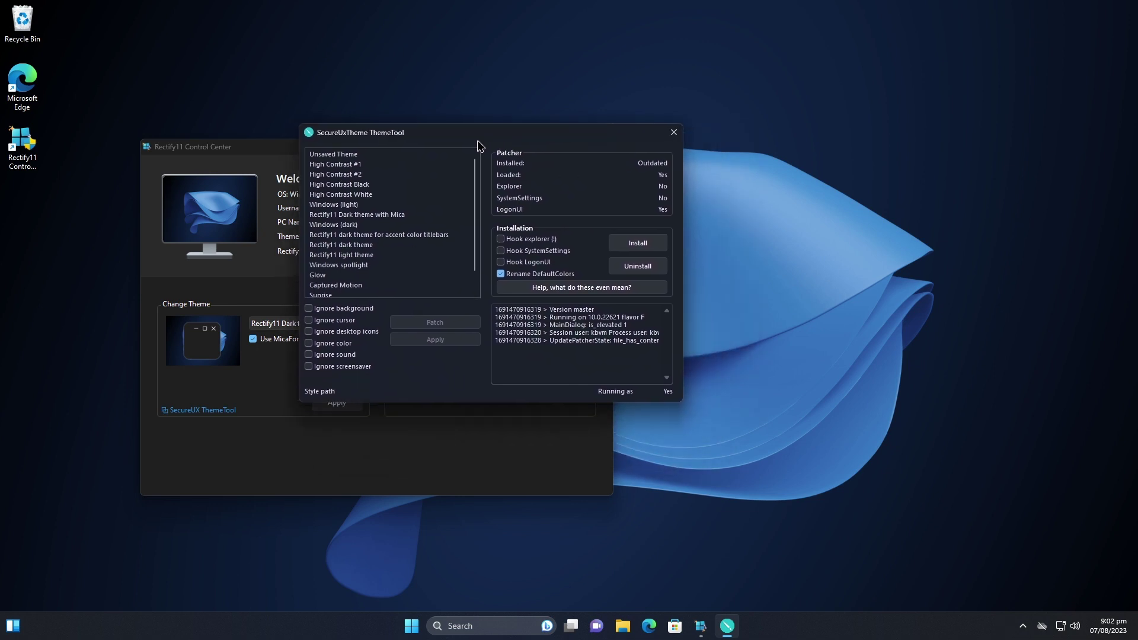
pyautogui.click(674, 132)
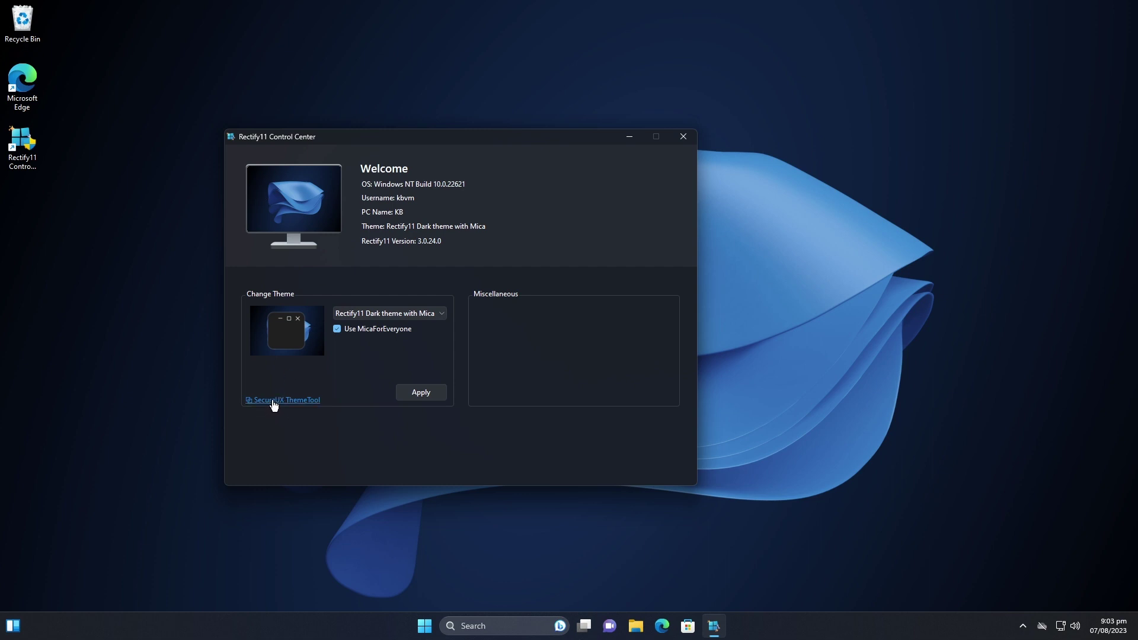
pyautogui.click(274, 405)
pyautogui.press('Return')
pyautogui.moveTo(354, 95); pyautogui.dragTo(368, 119)
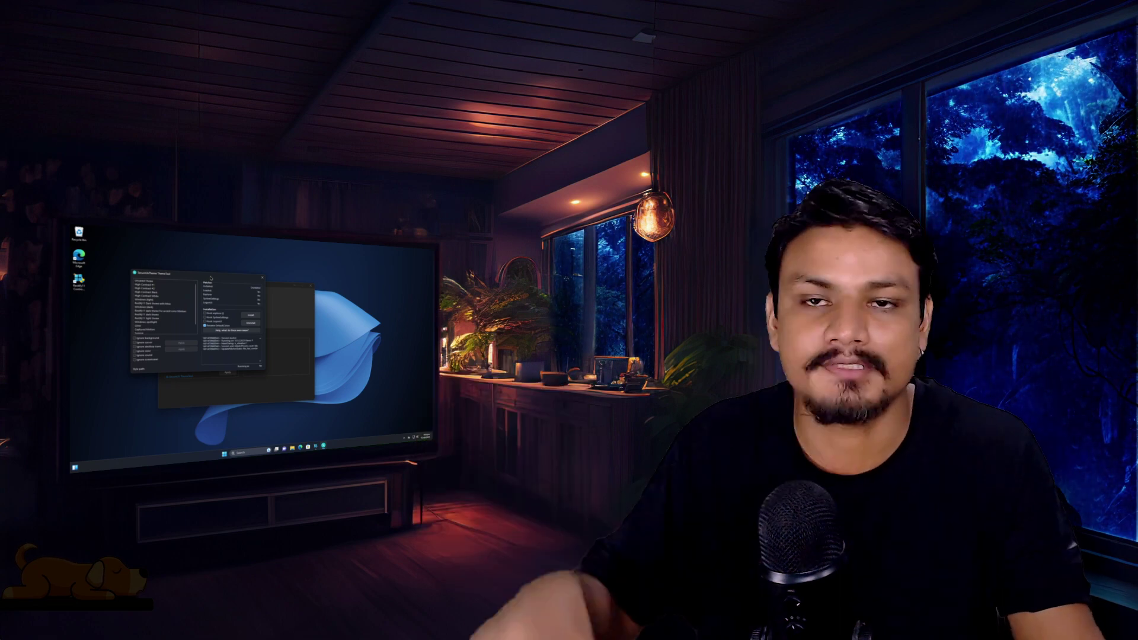
# Step: Close the SecureUxTheme ThemeTool window, leaving the dark Mica desktop clear
pyautogui.click(262, 278)
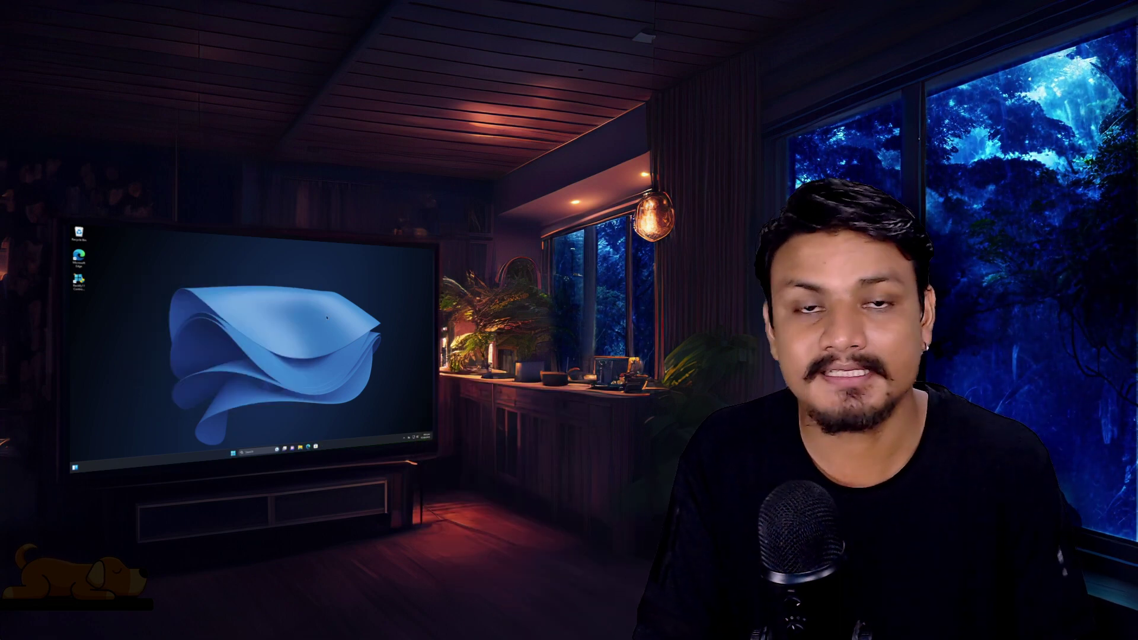